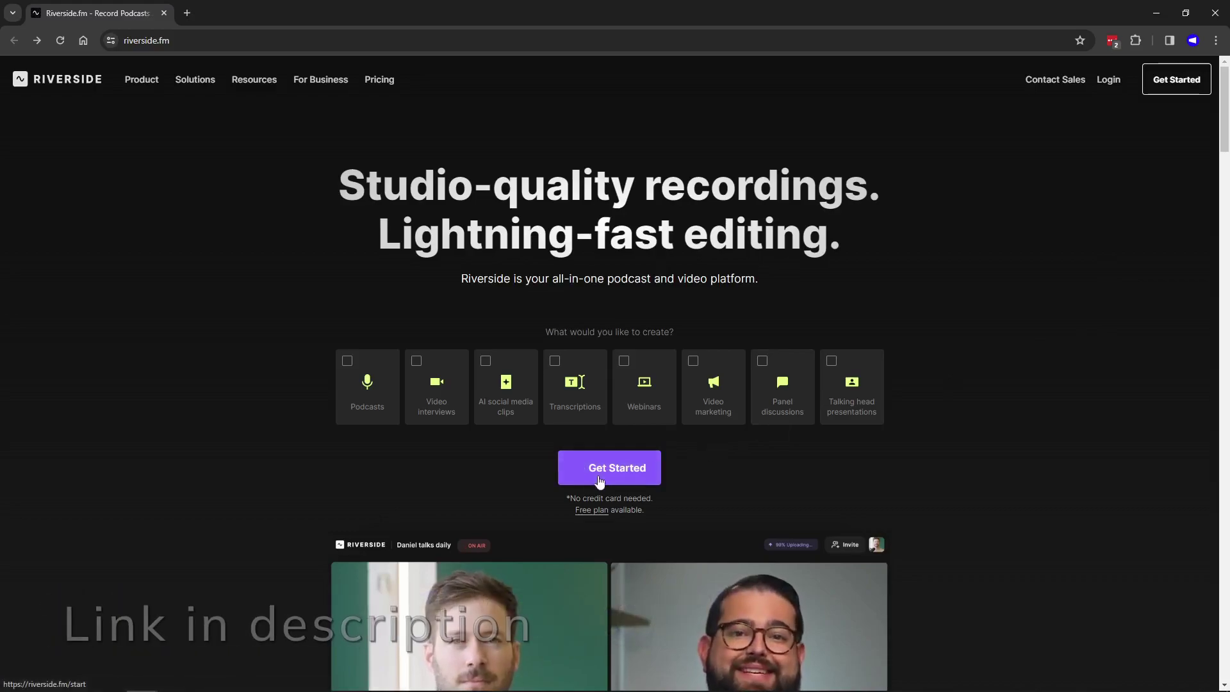
Step: Review the Free ($0), Standard ($19), Pro ($29) and Business plan cards on the Pricing page
click(599, 482)
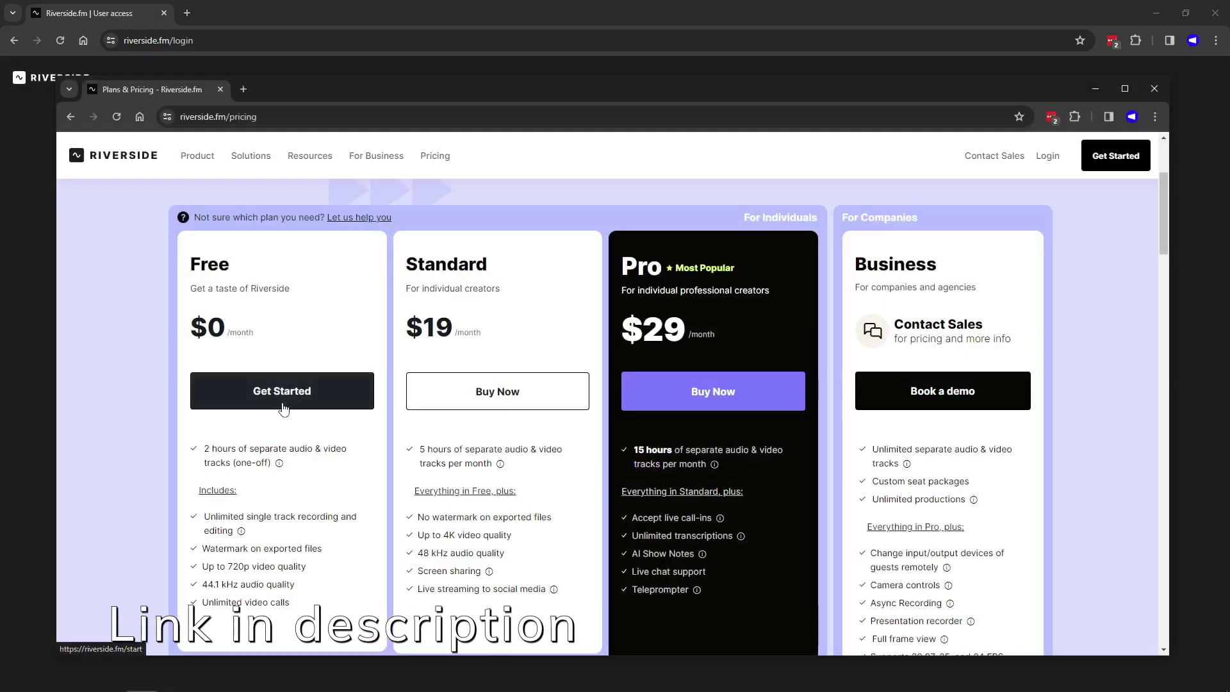
scroll(194, 429, down, 1)
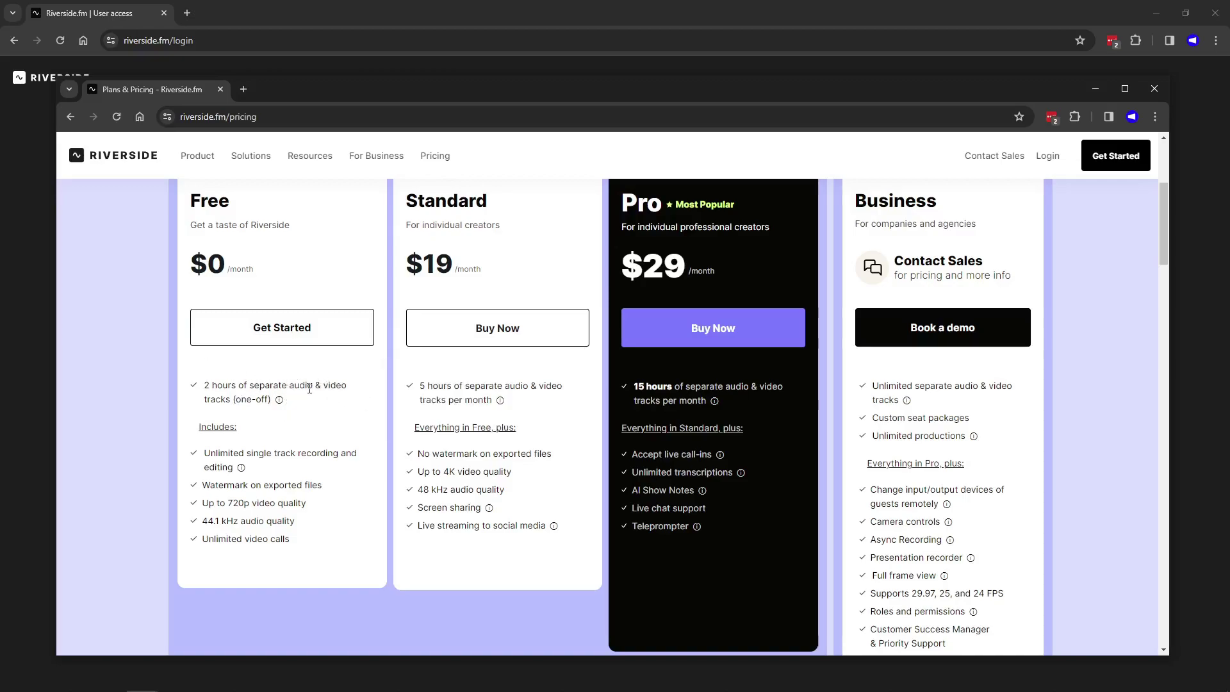
double_click(245, 502)
click(251, 512)
scroll(477, 436, up, 1)
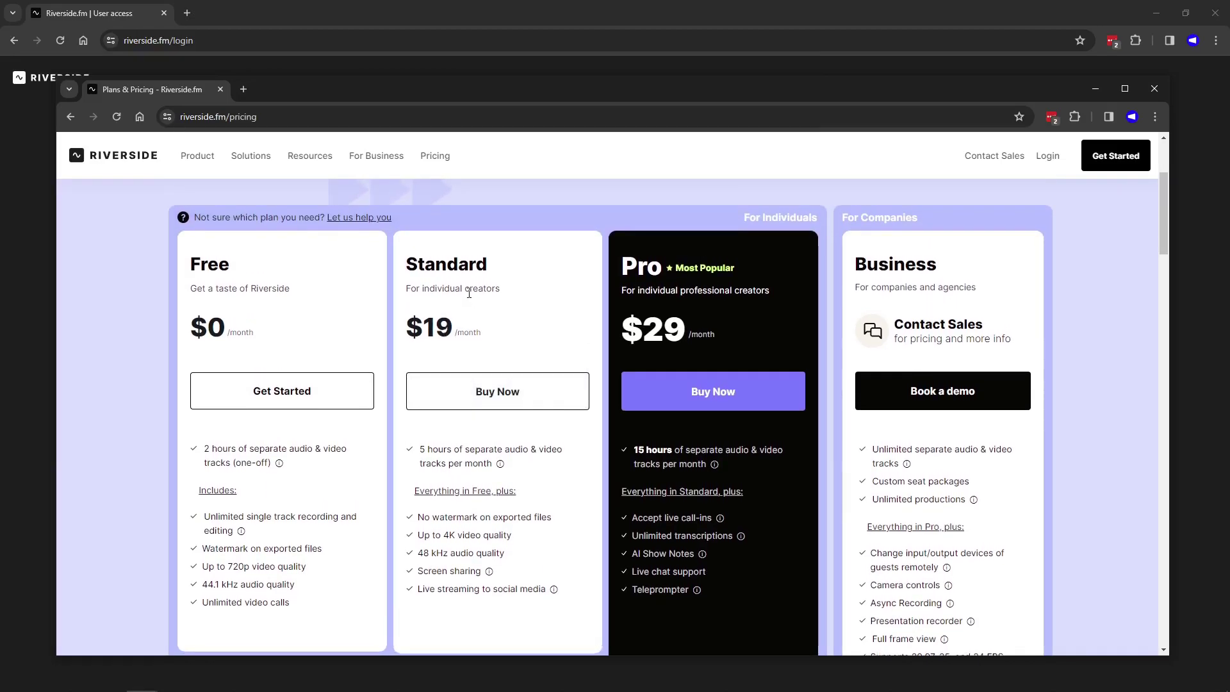
Step: Leave the pricing window and log in to reach the My Studio dashboard
key(alt+Tab)
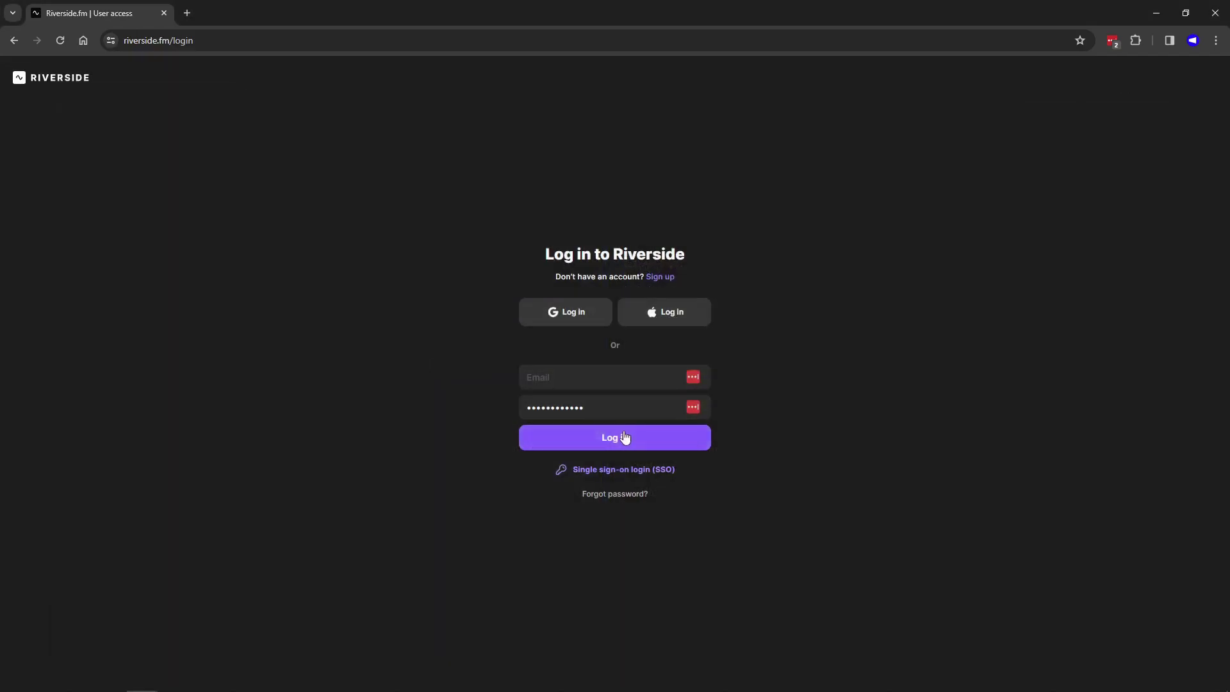
click(645, 440)
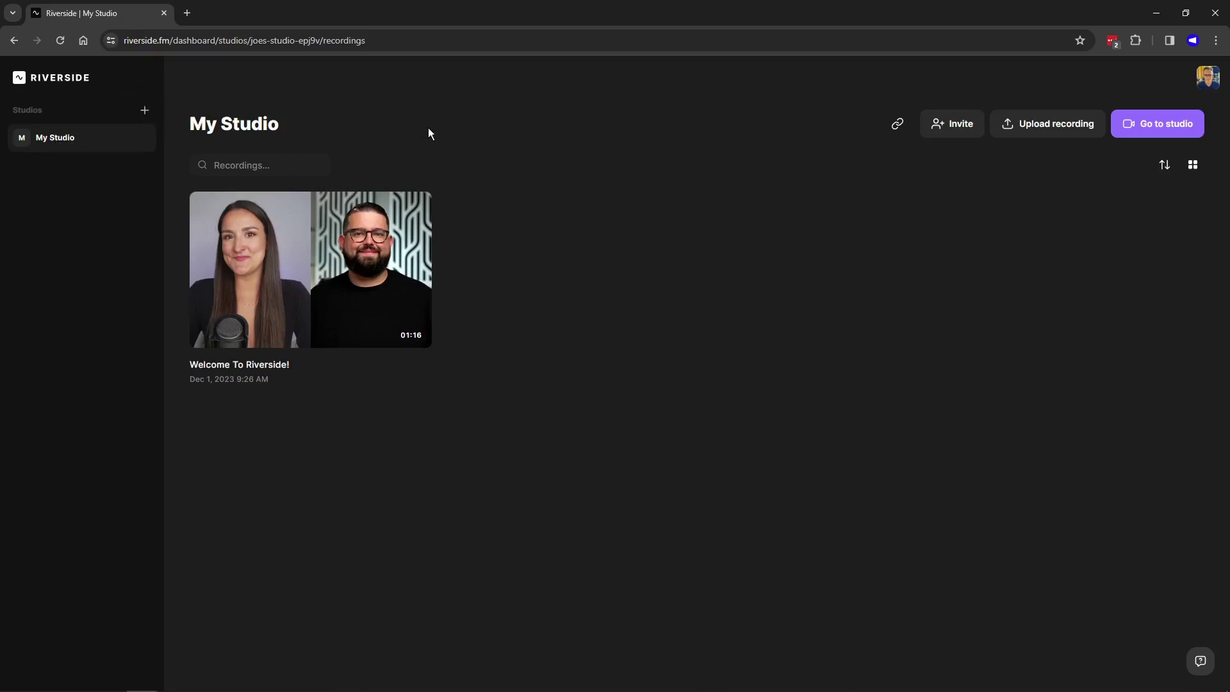
Step: Rename the studio from My Studio to 'Podcast Amplified'
mouse_move(49, 139)
click(142, 138)
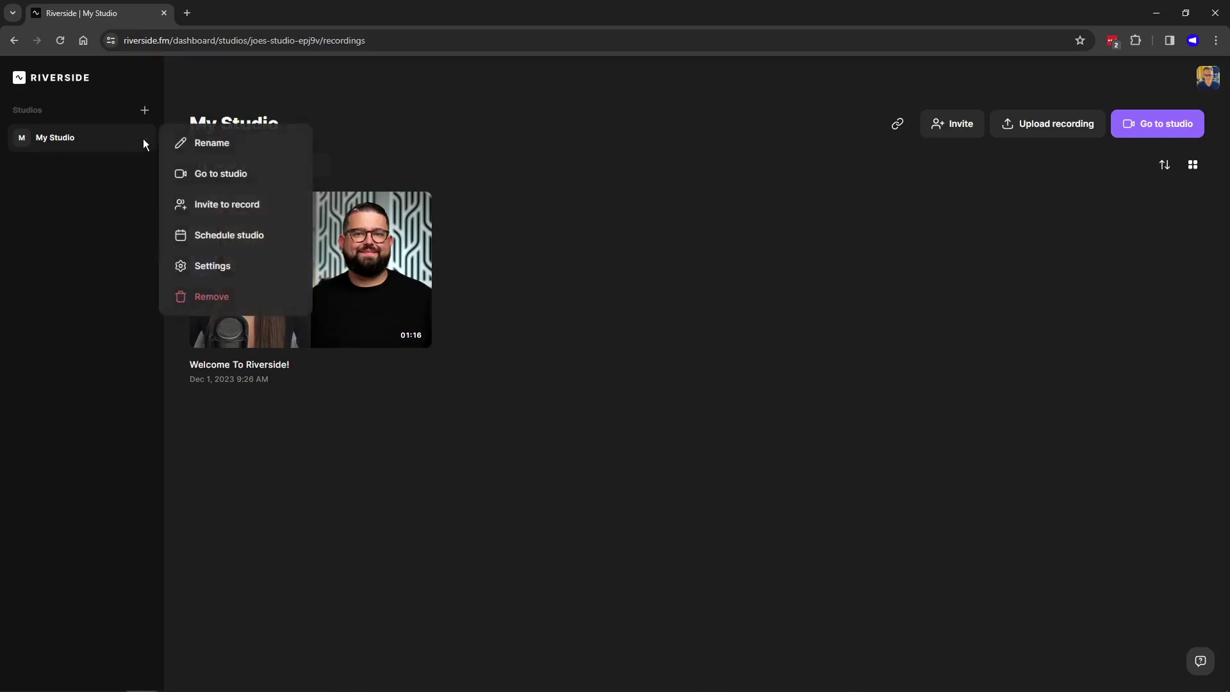
click(210, 144)
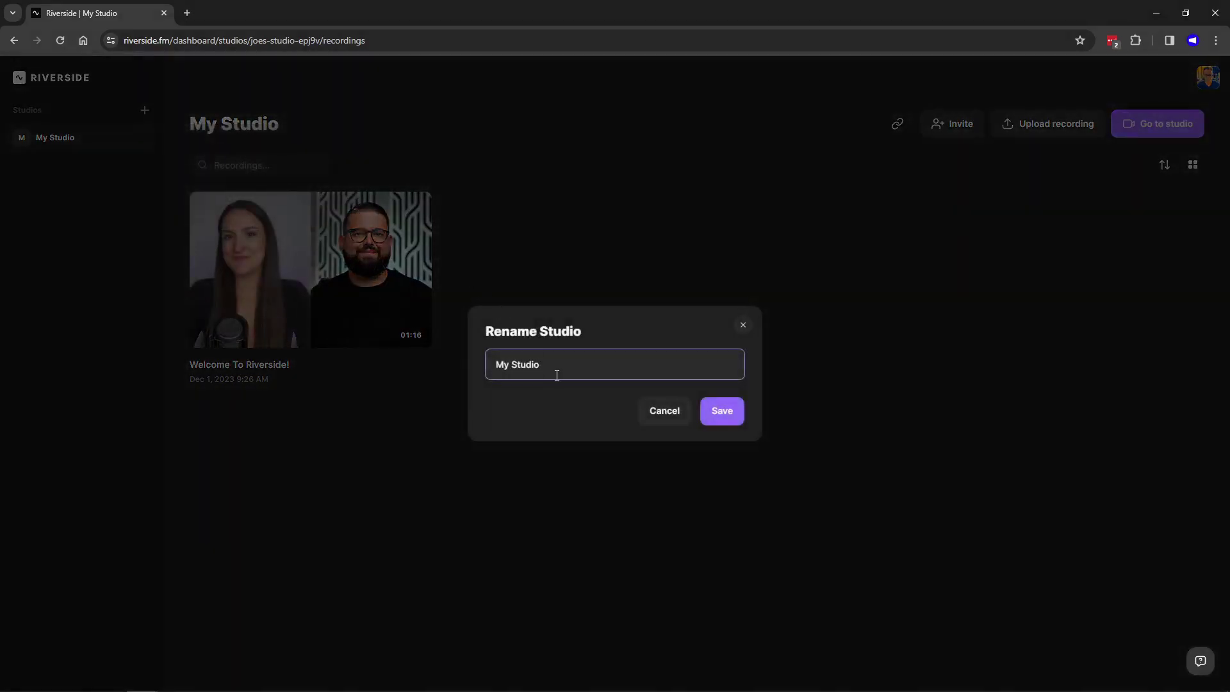
drag(556, 376, 400, 353)
text(Podcast Amplified)
key(Return)
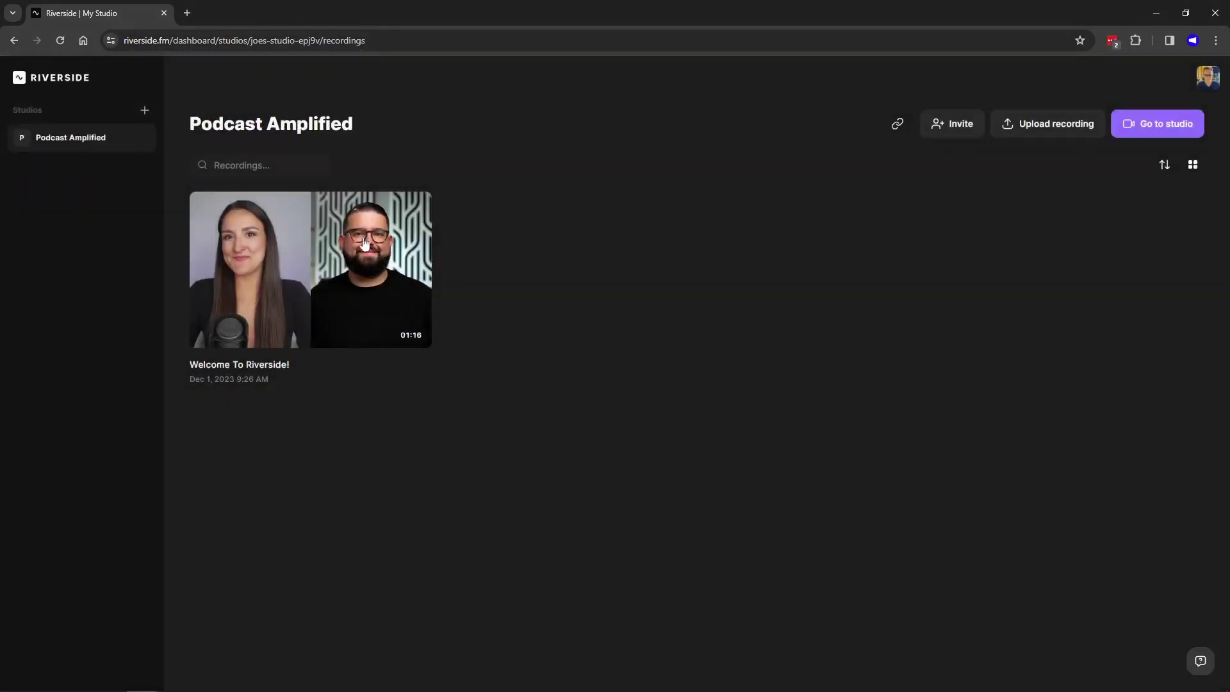
click(142, 138)
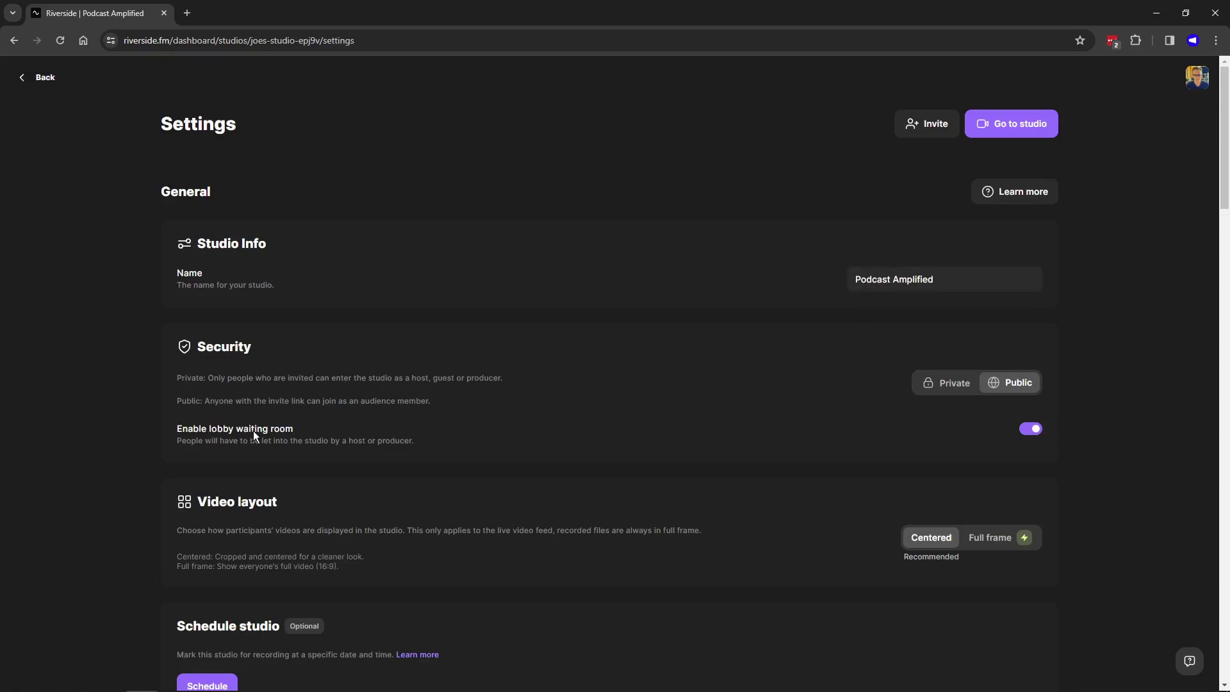
Step: Enable the lobby waiting room and scroll down to the Recording settings
click(1027, 430)
scroll(1098, 451, down, 2)
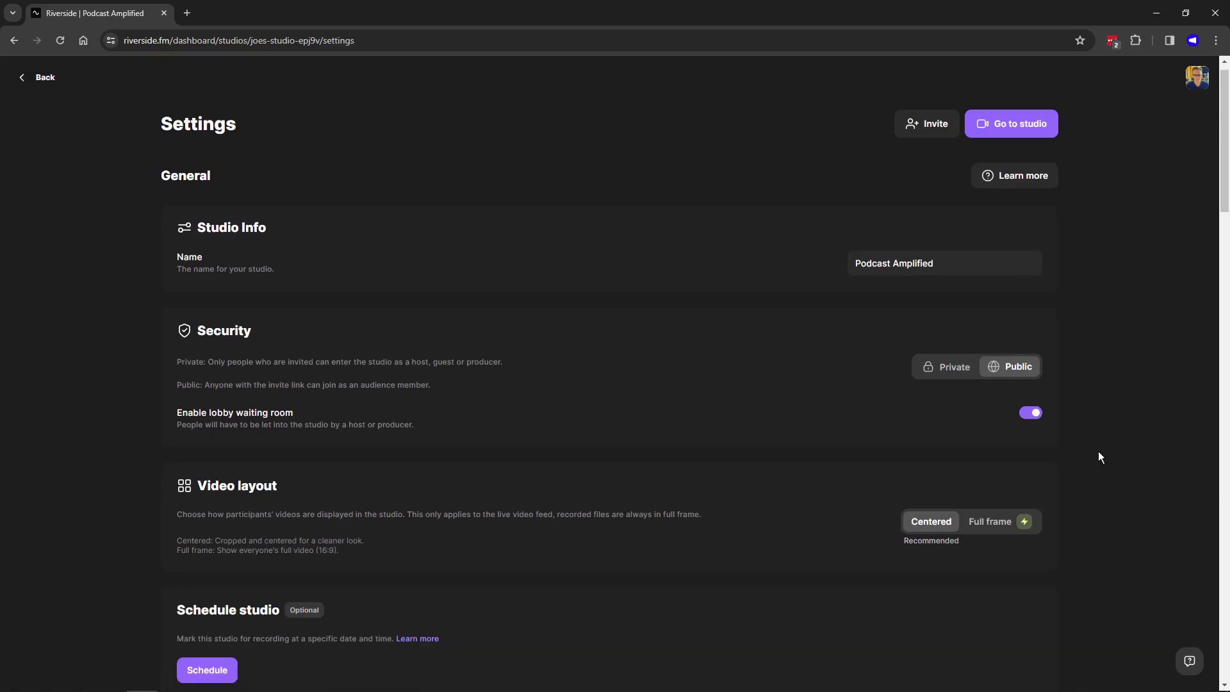
scroll(1121, 428, down, 3)
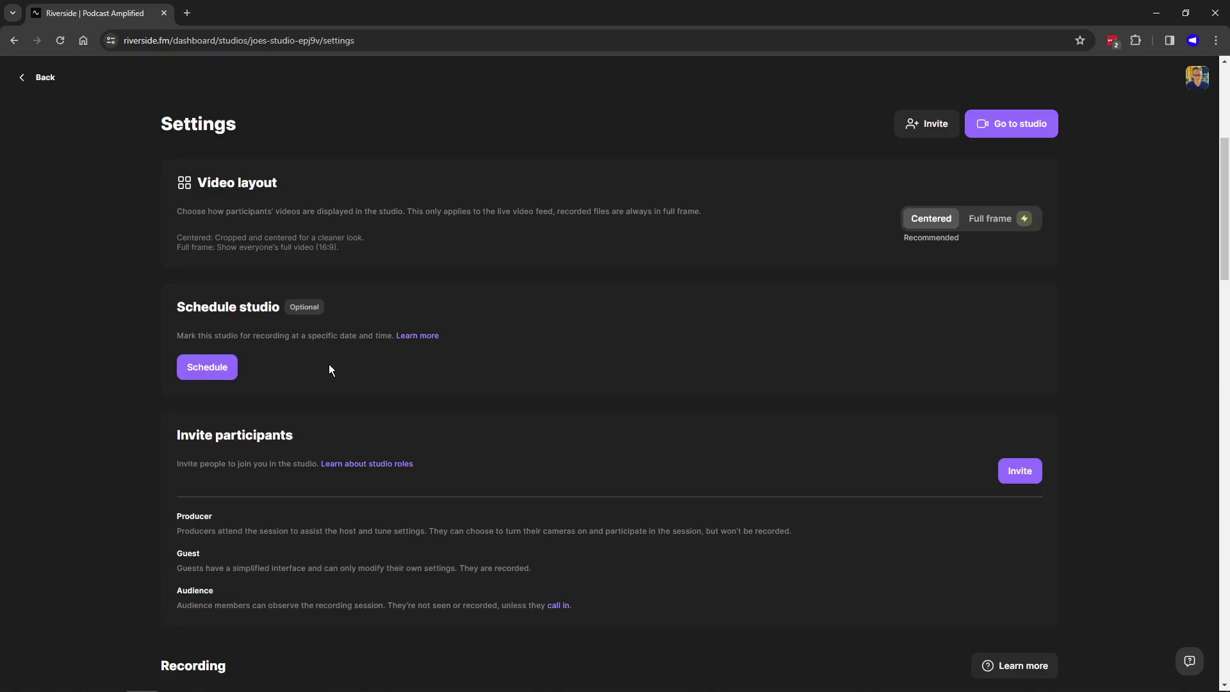
scroll(329, 362, down, 5)
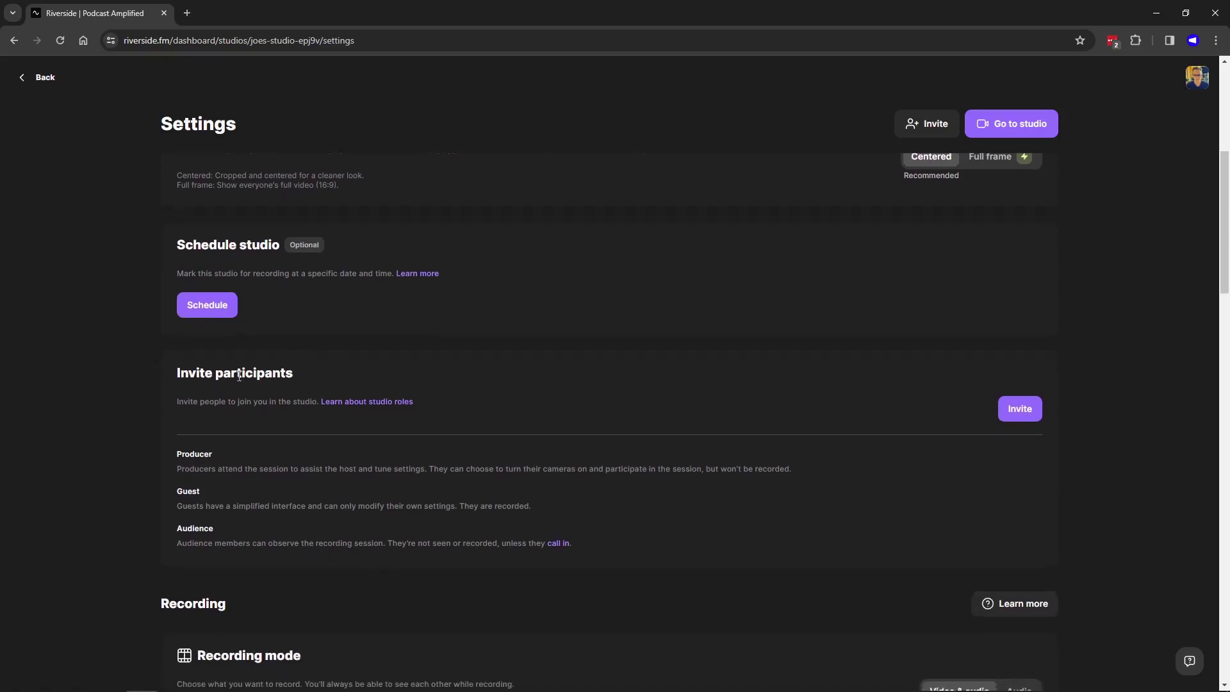
scroll(227, 392, down, 2)
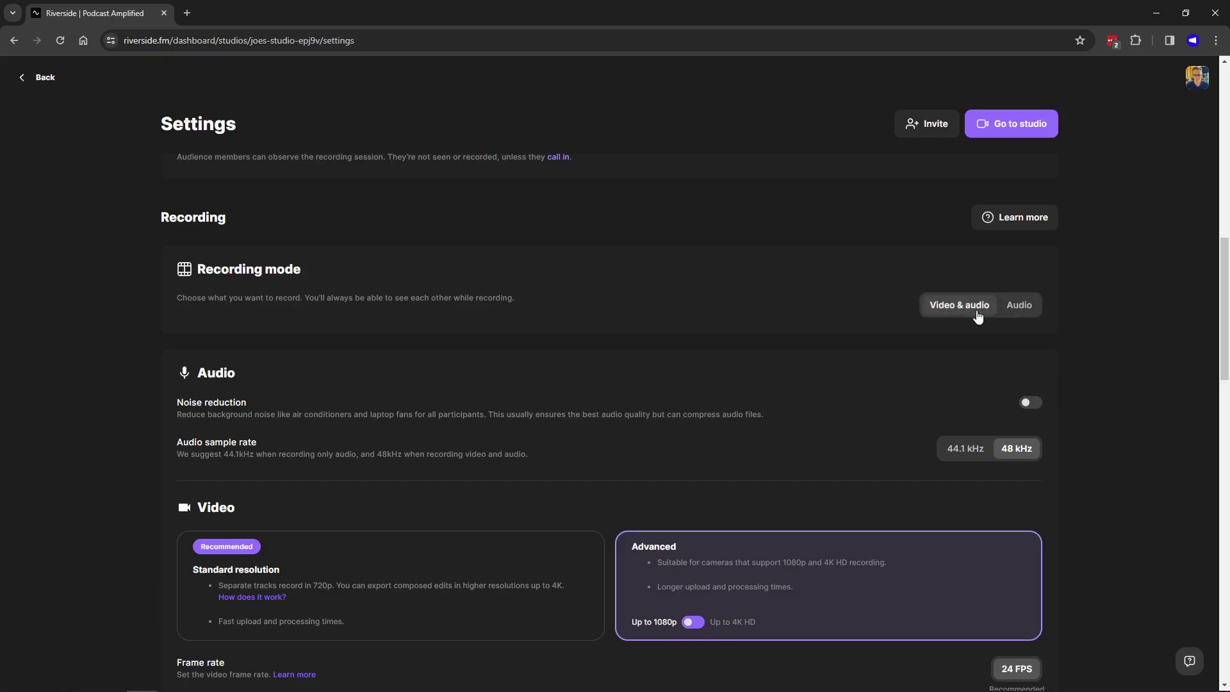
click(1020, 310)
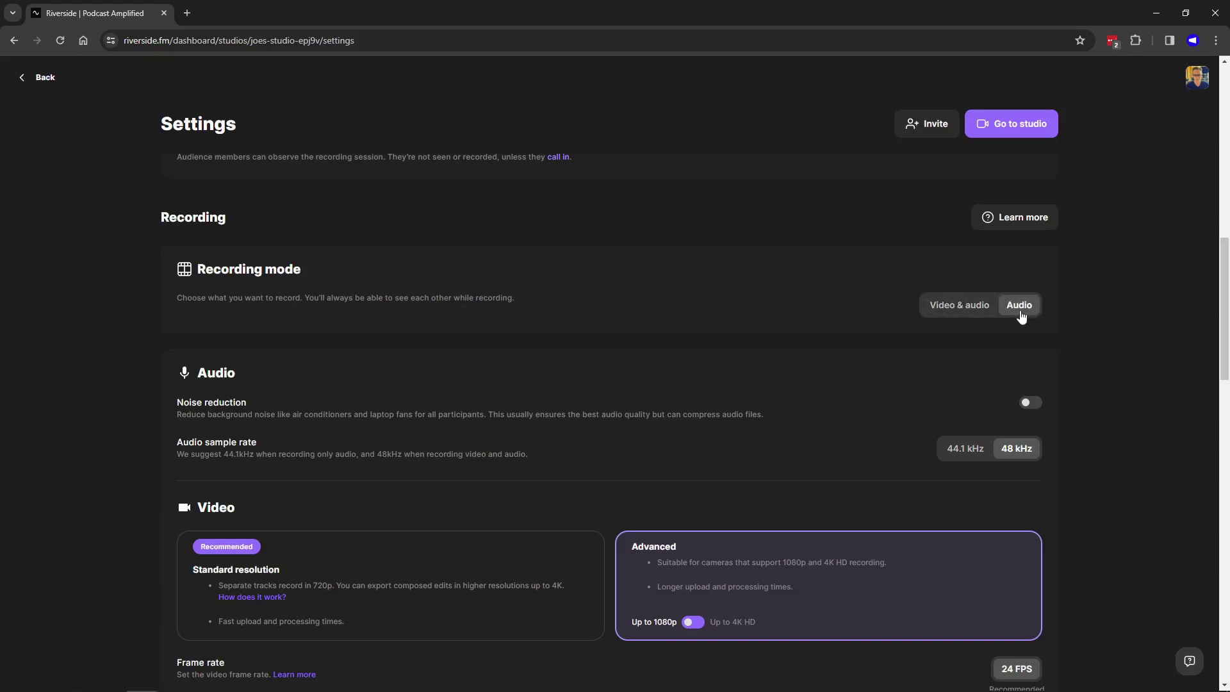
click(971, 308)
scroll(971, 310, down, 1)
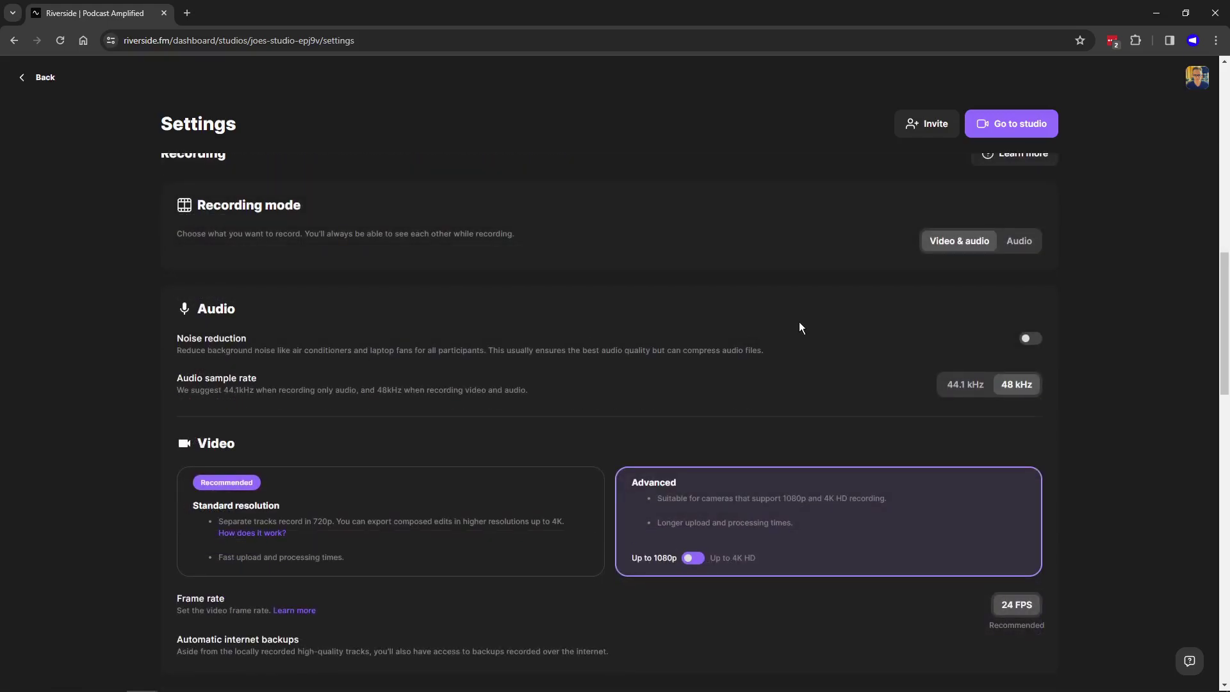
click(1027, 339)
click(1032, 341)
click(968, 386)
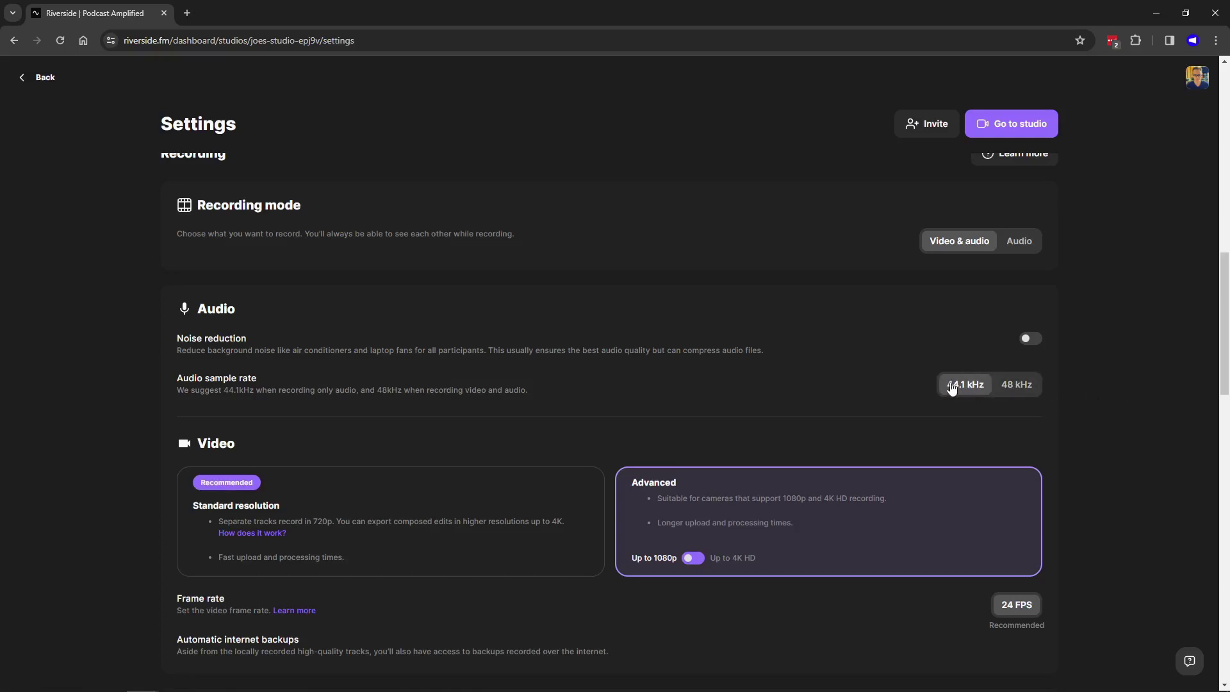
click(1016, 389)
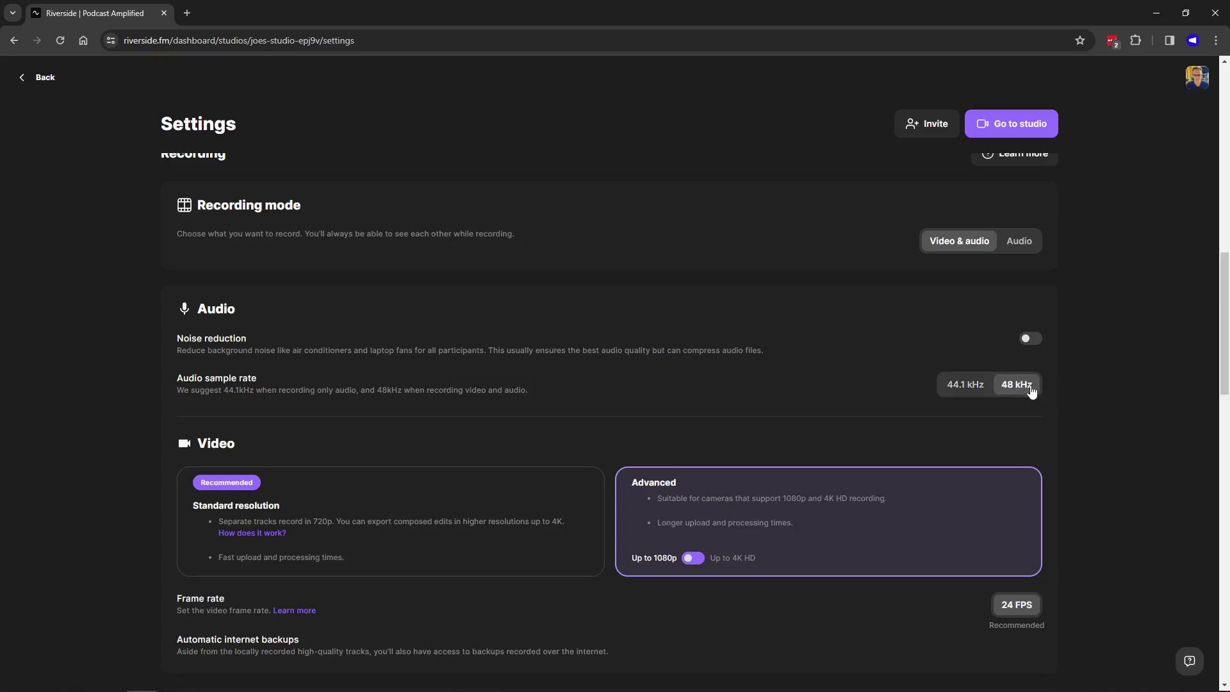
Step: Set studio video recording to Advanced, capped at 1080p, and review the remaining settings
scroll(1148, 384, down, 2)
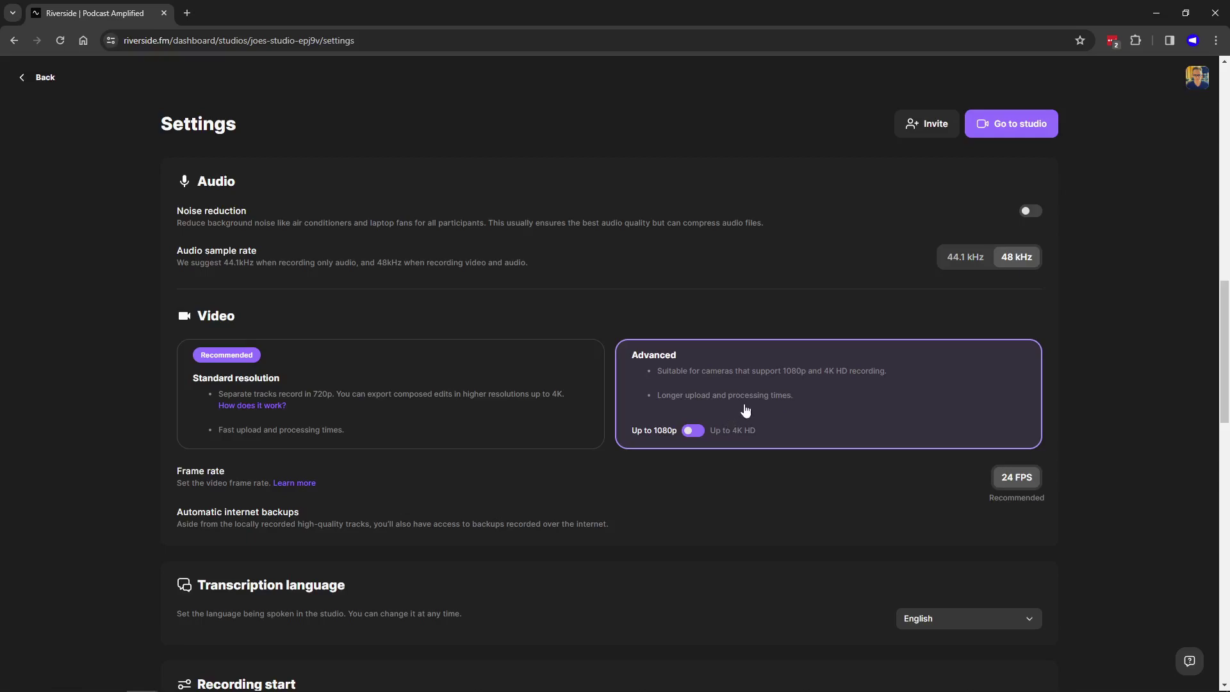
click(696, 436)
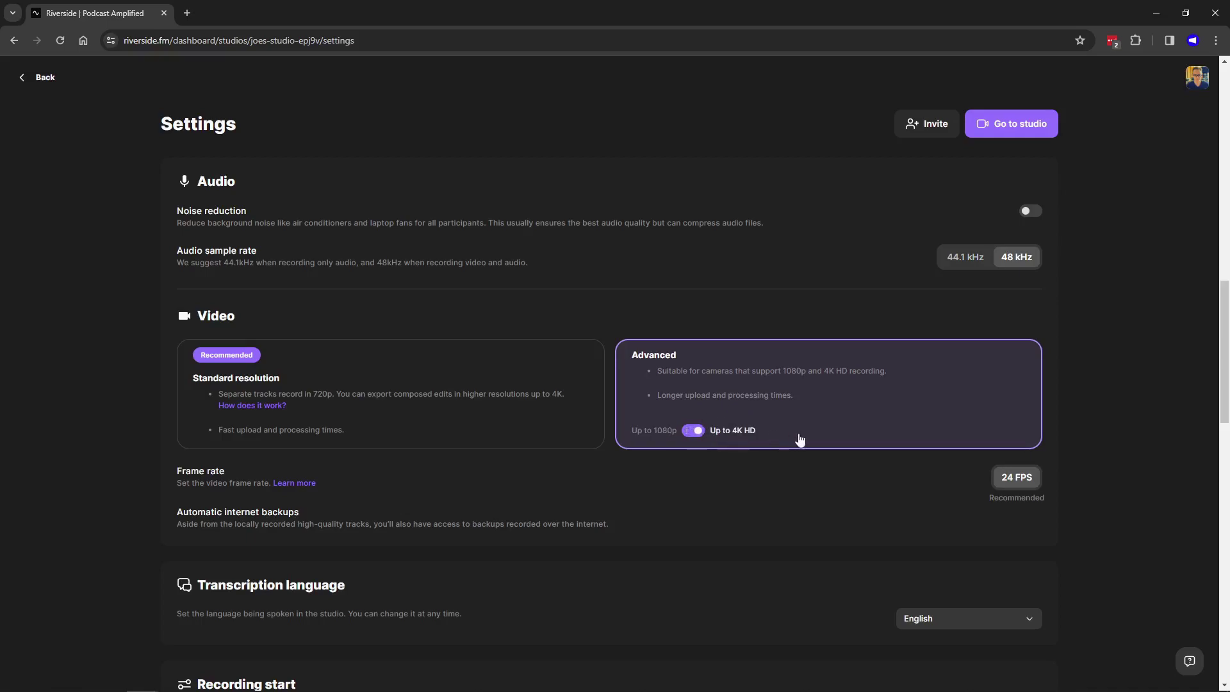
click(692, 436)
click(337, 430)
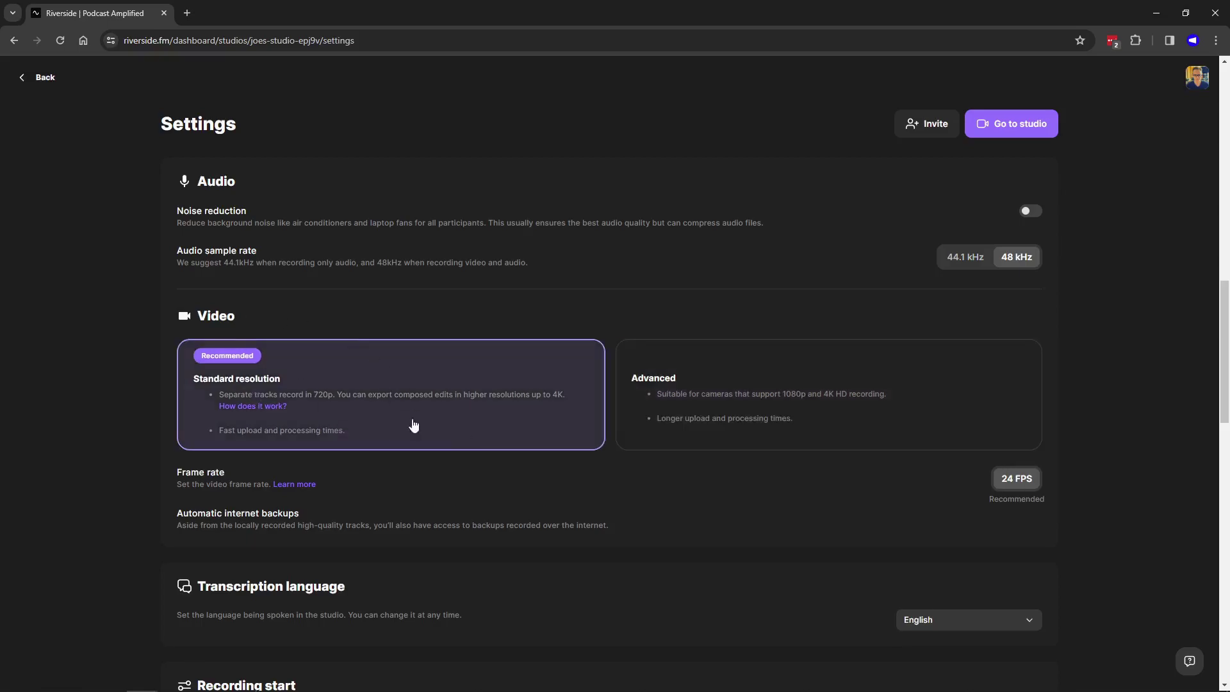
click(697, 401)
scroll(1135, 416, down, 4)
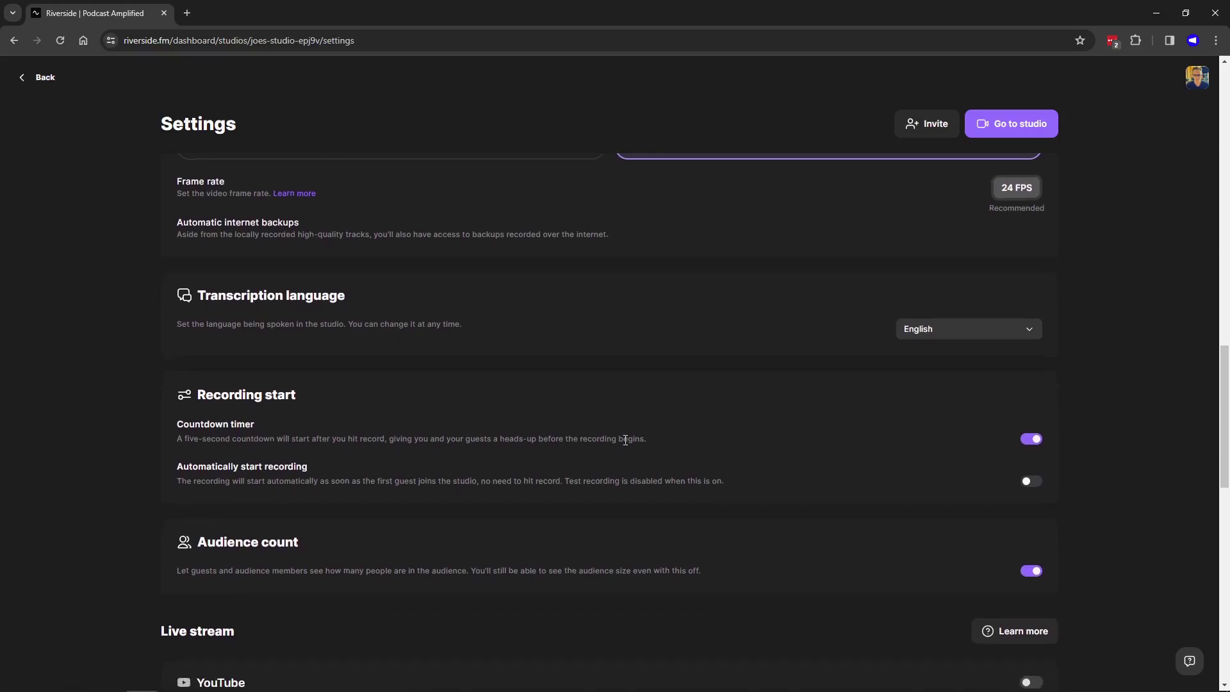
scroll(423, 410, down, 4)
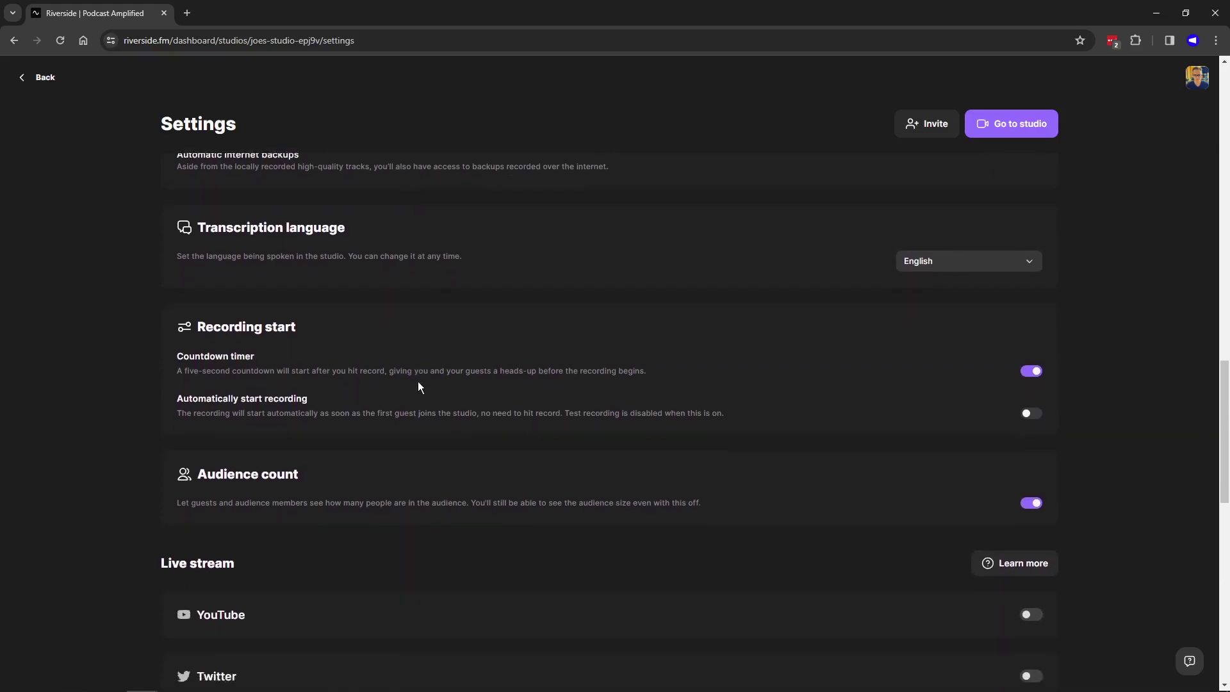
scroll(420, 374, up, 15)
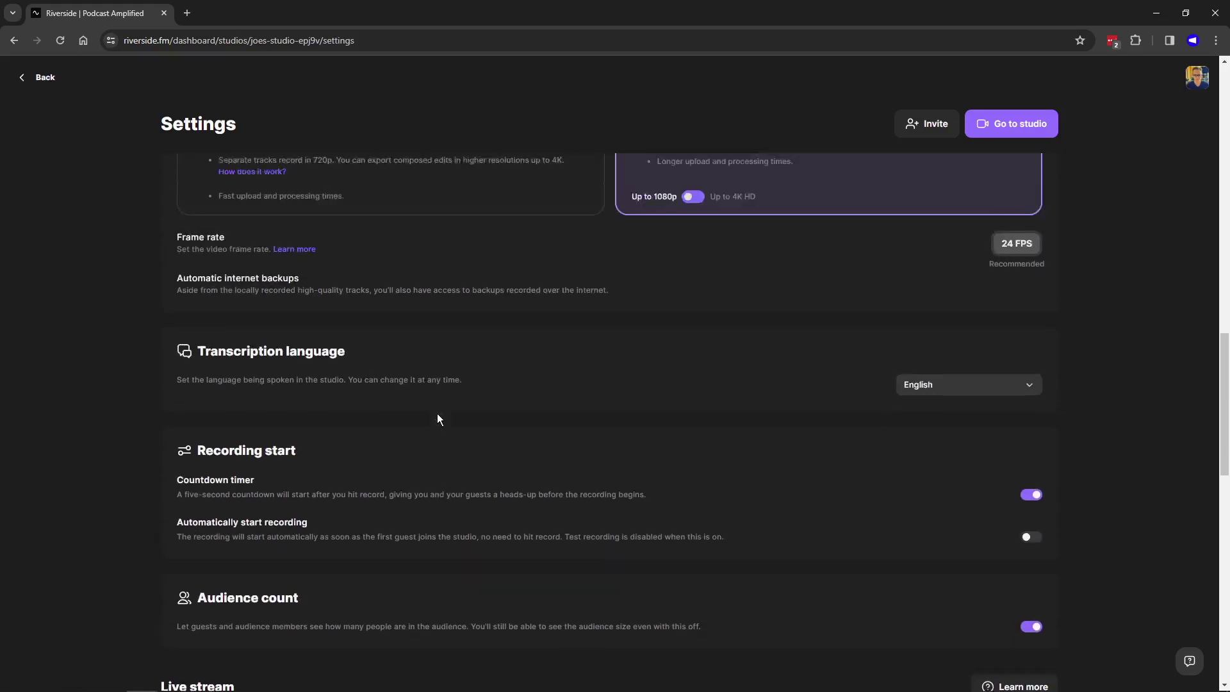
scroll(592, 457, down, 2)
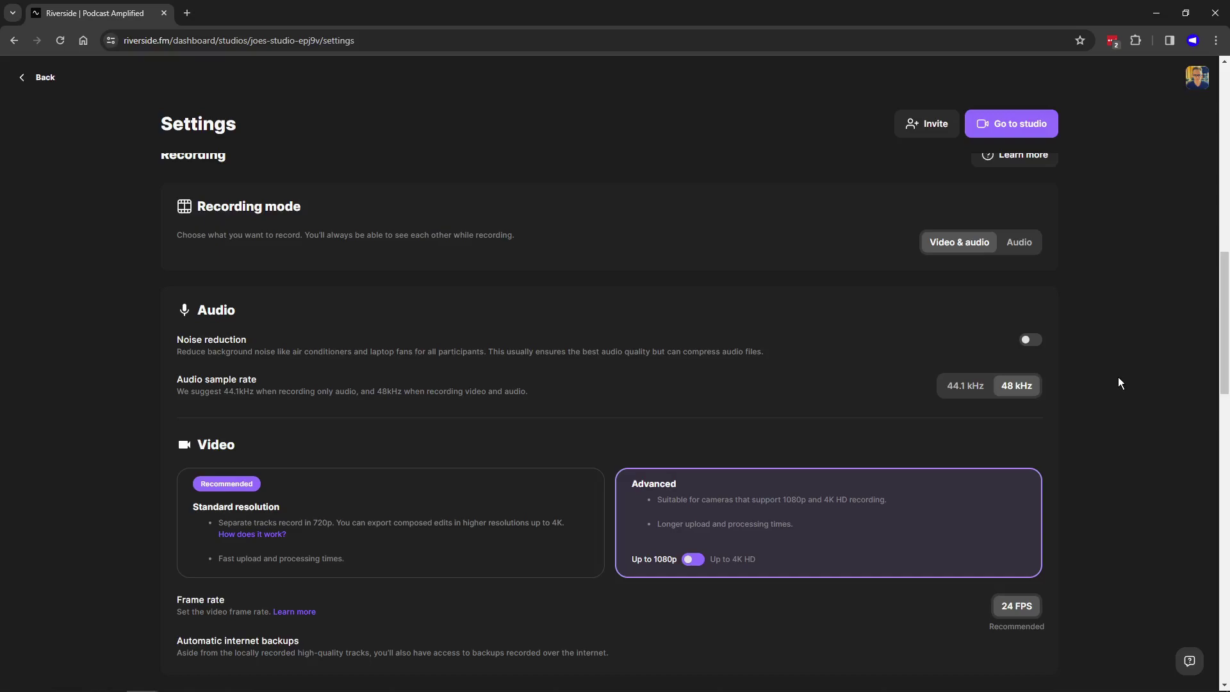
Step: On the camera and mic check, confirm the host is using headphones
click(1012, 129)
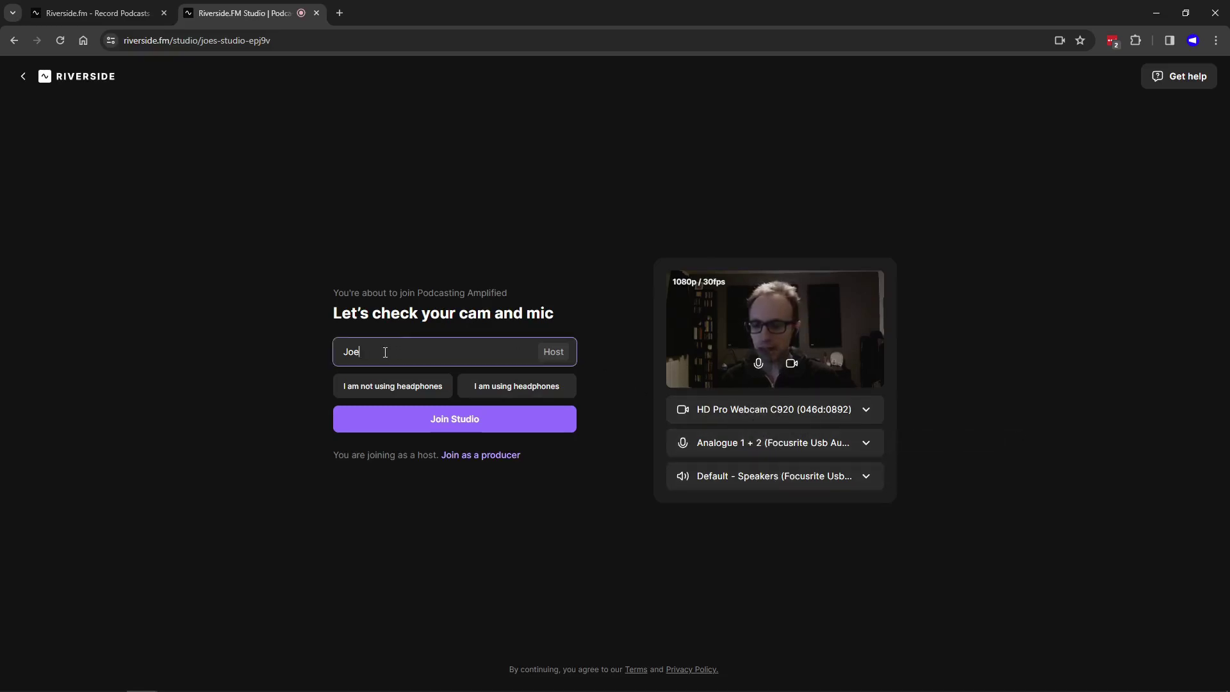
double_click(349, 353)
click(377, 228)
click(403, 387)
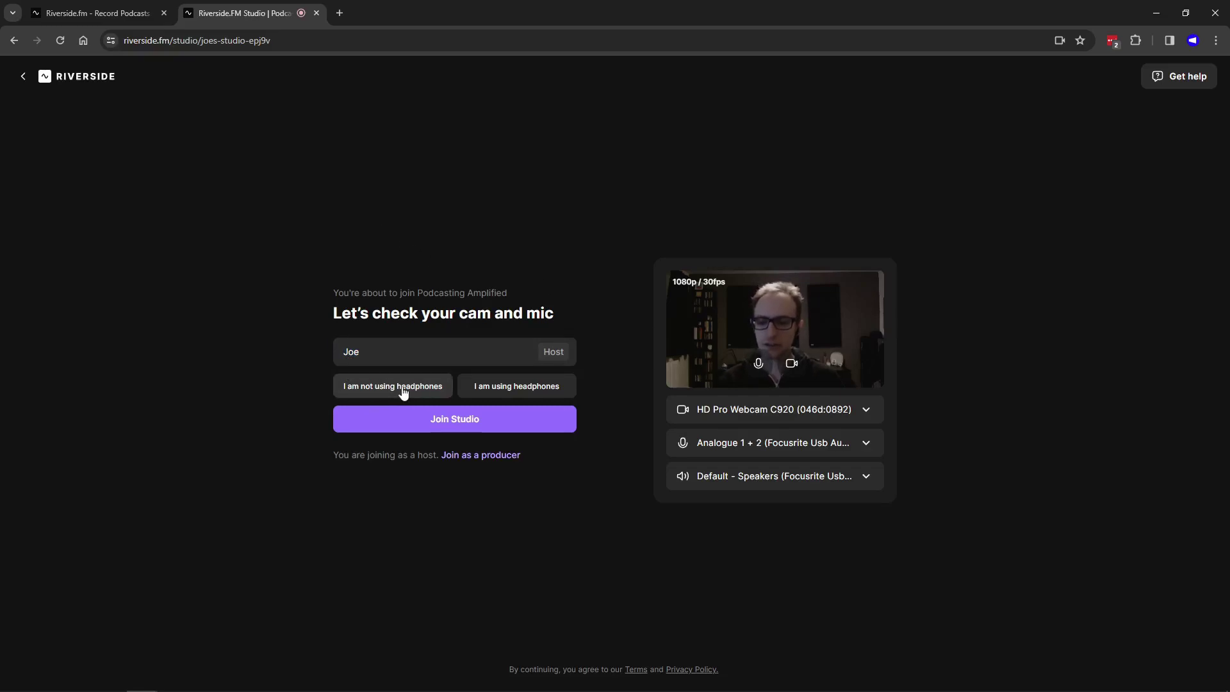
click(495, 387)
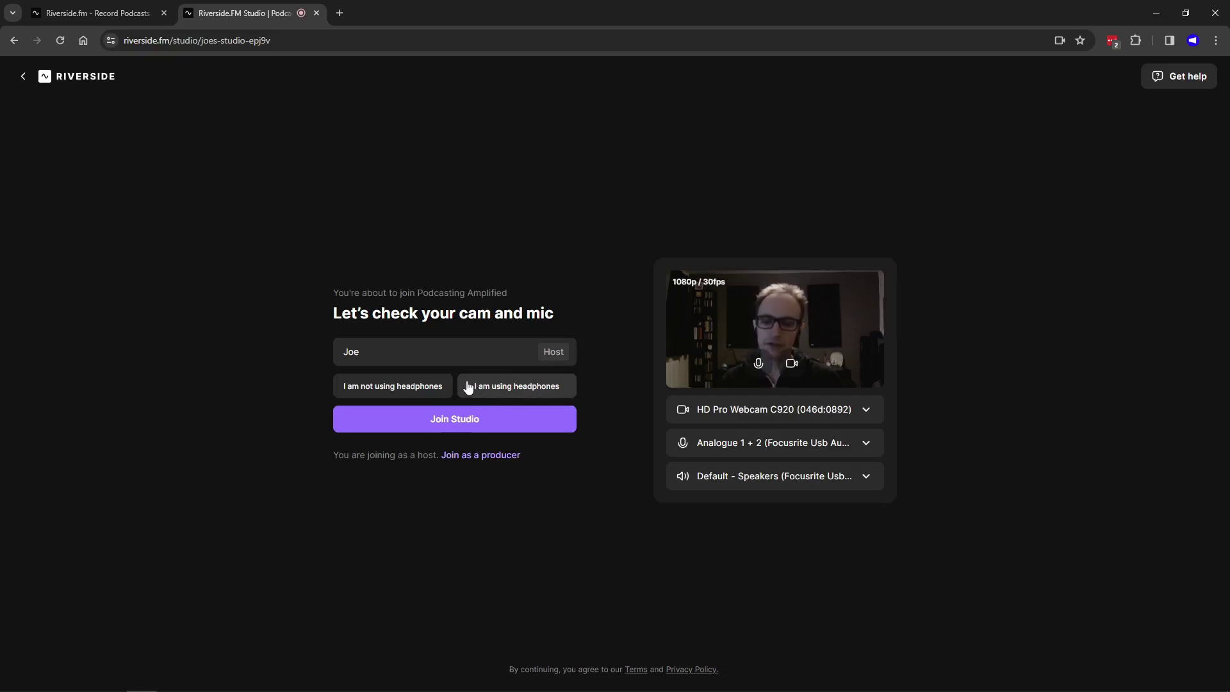
click(539, 386)
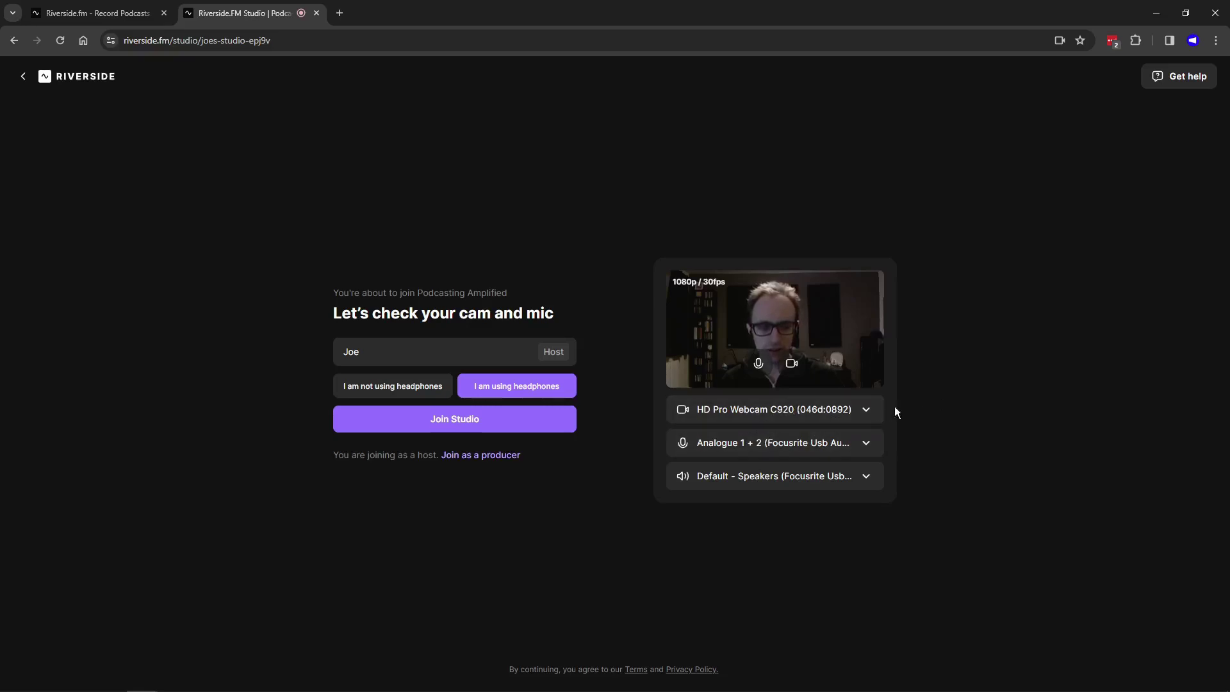
click(849, 415)
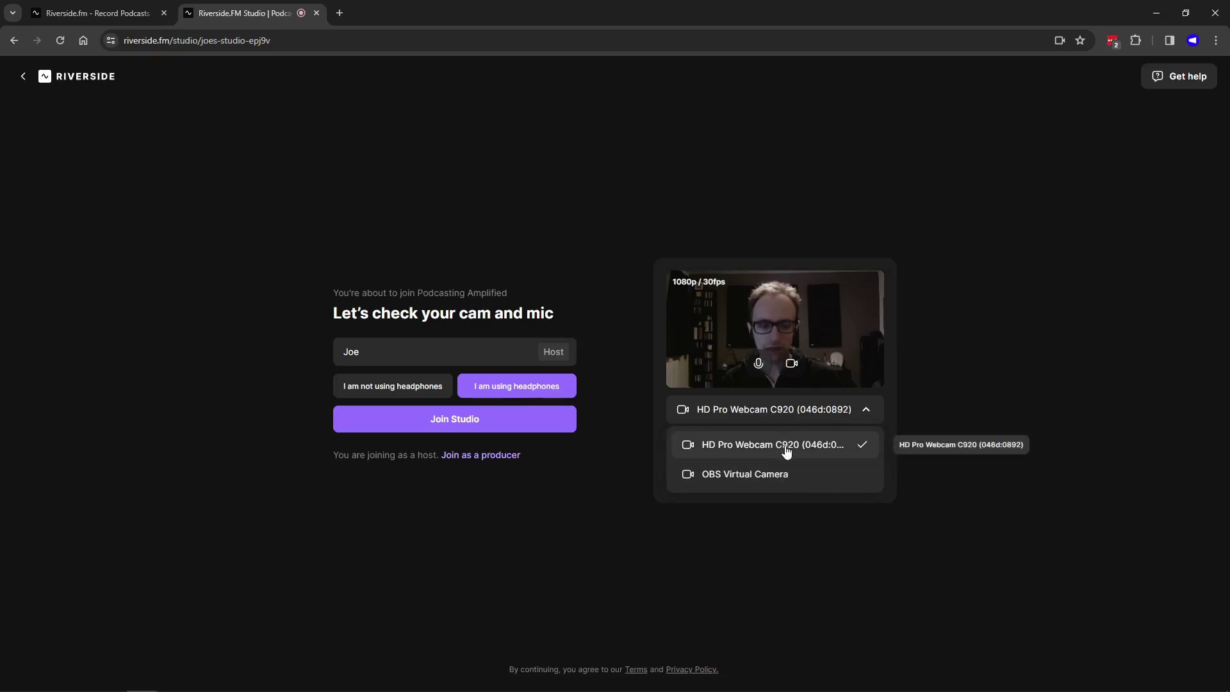
click(1024, 359)
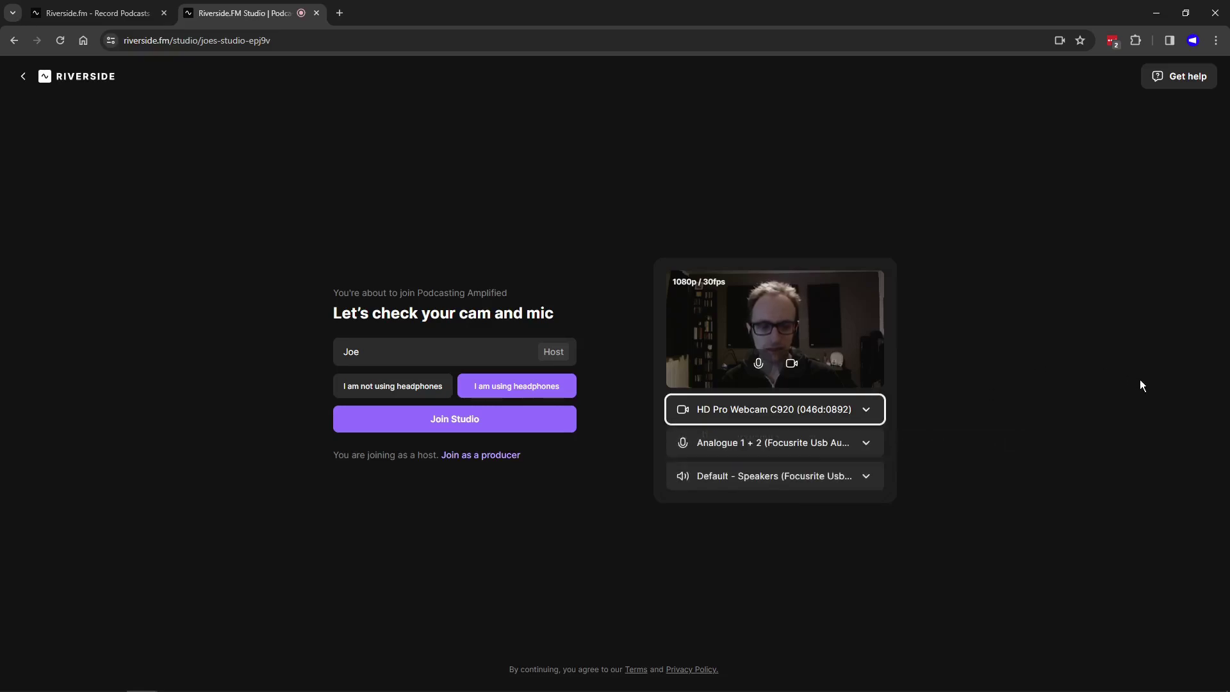
click(850, 445)
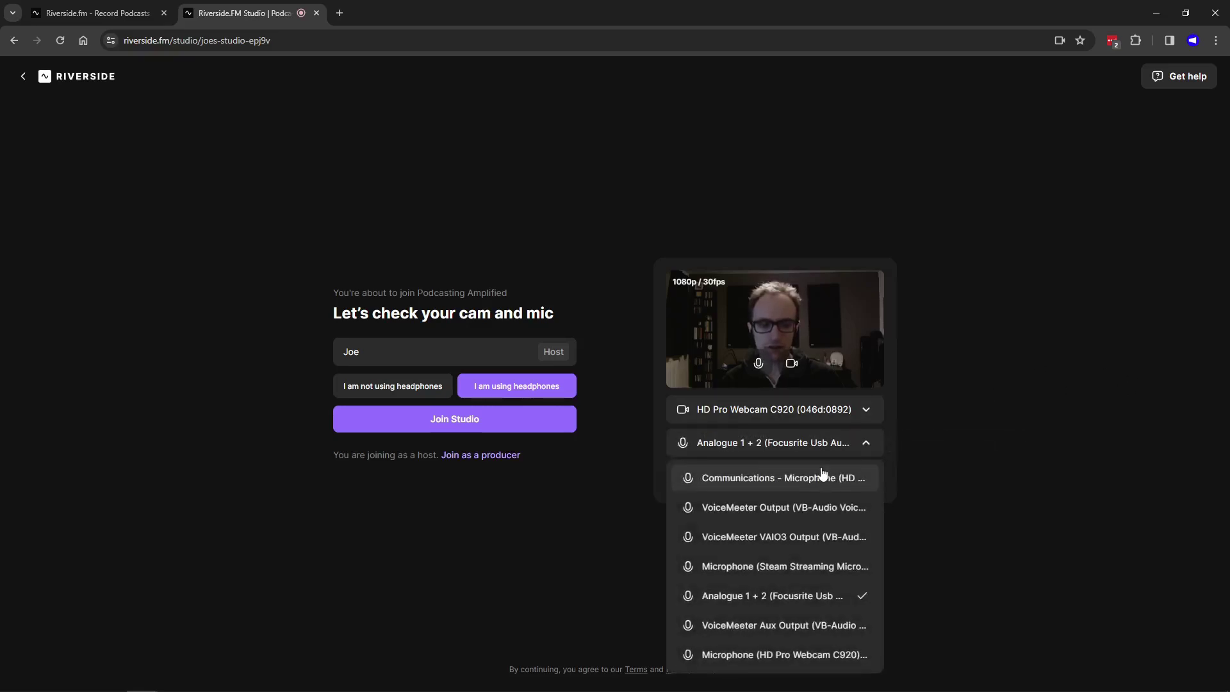
click(1009, 403)
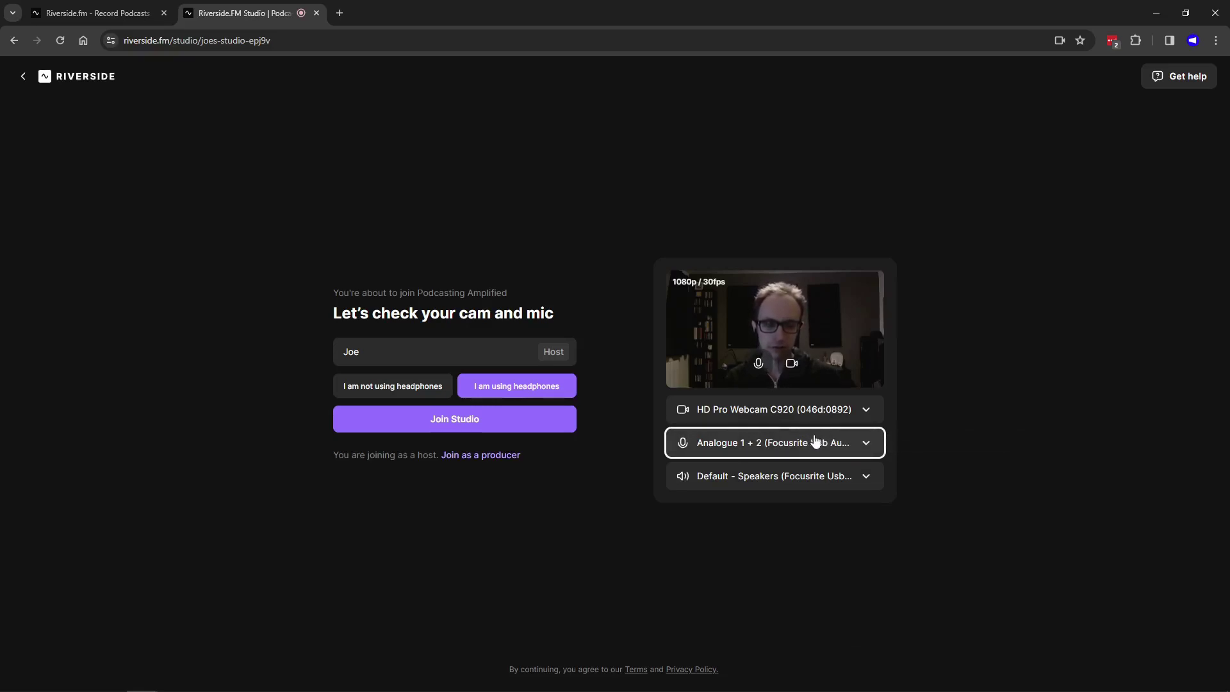
click(1007, 442)
click(877, 479)
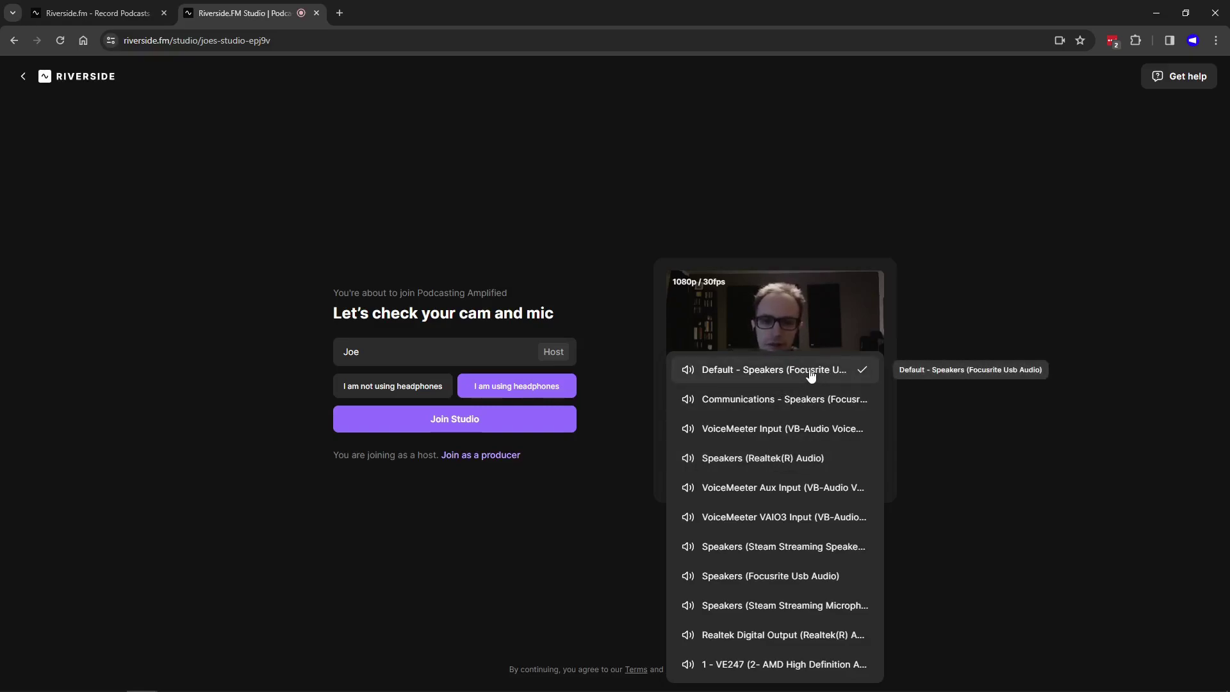
click(1094, 390)
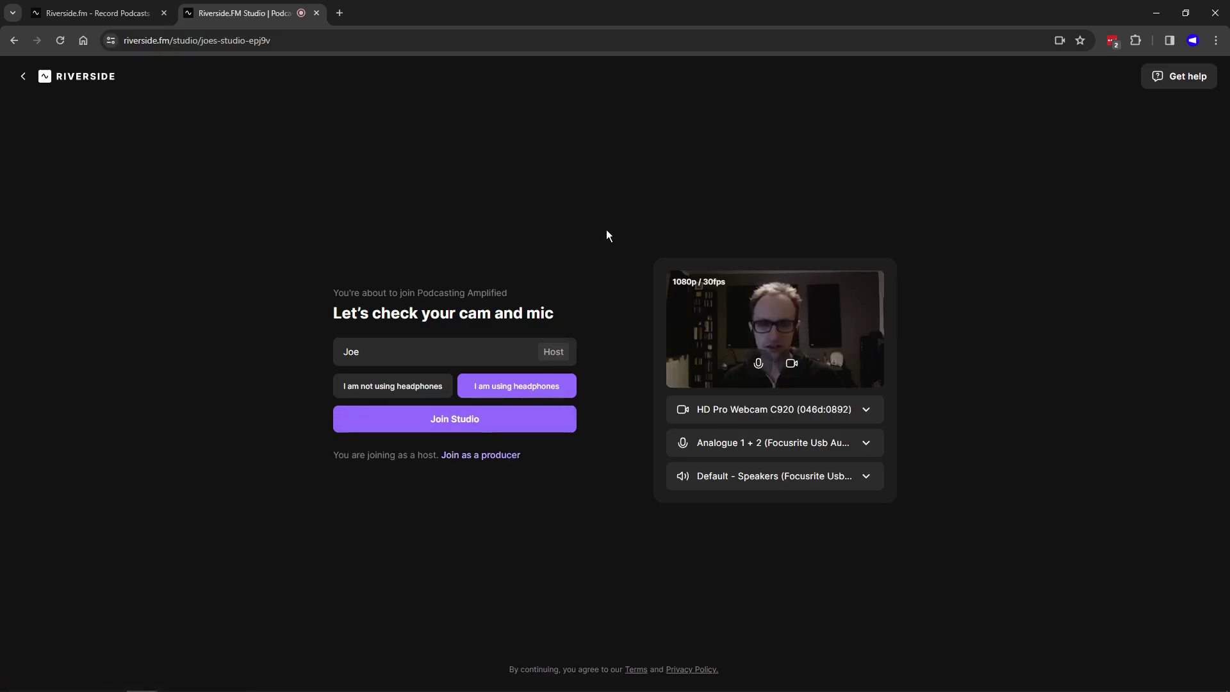
Step: Join the Podcasting Amplified studio as the host
click(518, 417)
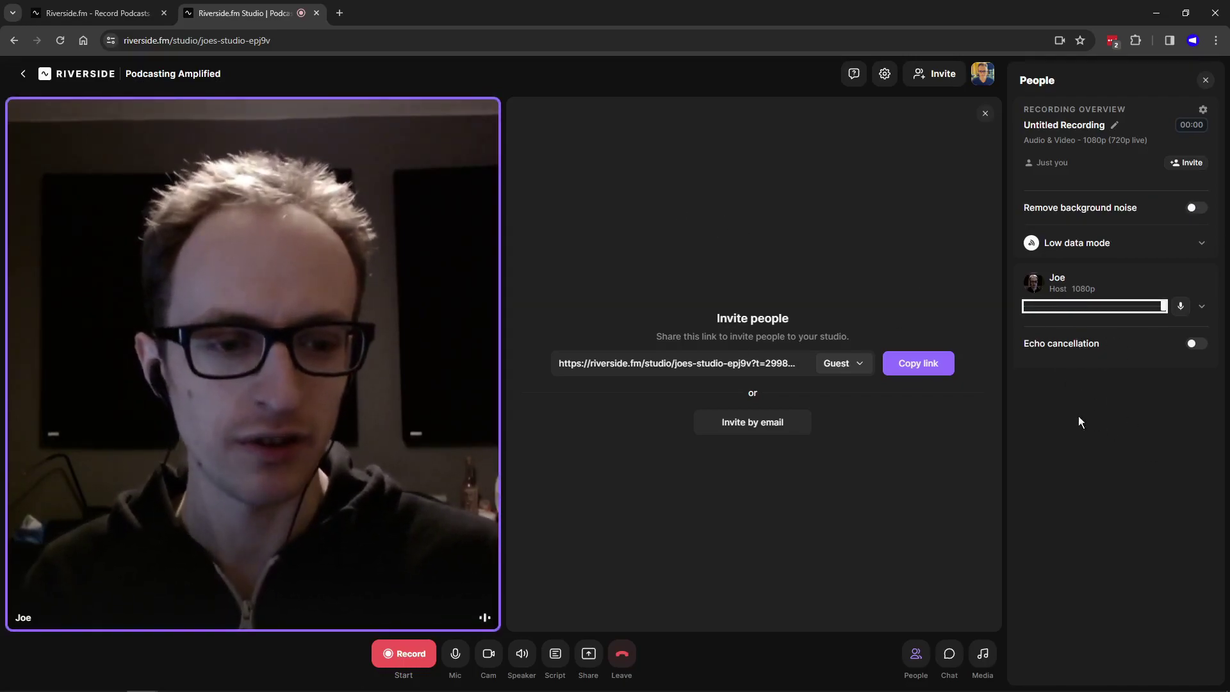
click(1097, 407)
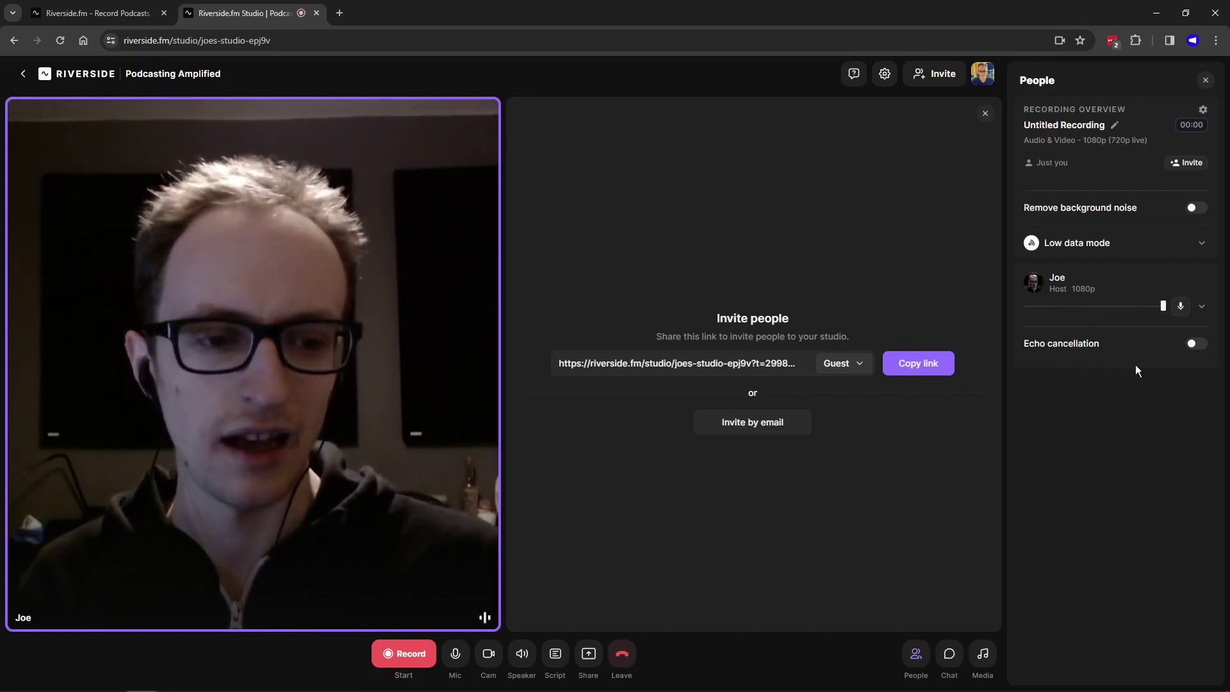
Step: Retitle the recording from 'Untitled Recording' to 'POD-030'
click(1114, 125)
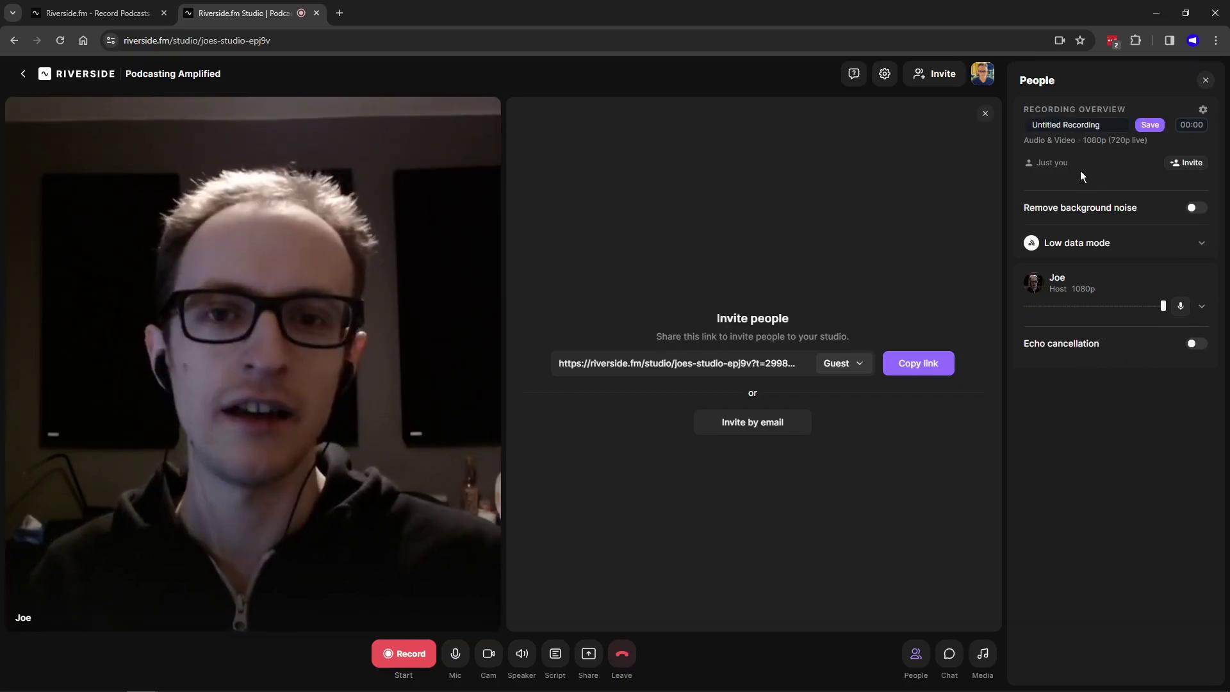
click(1101, 125)
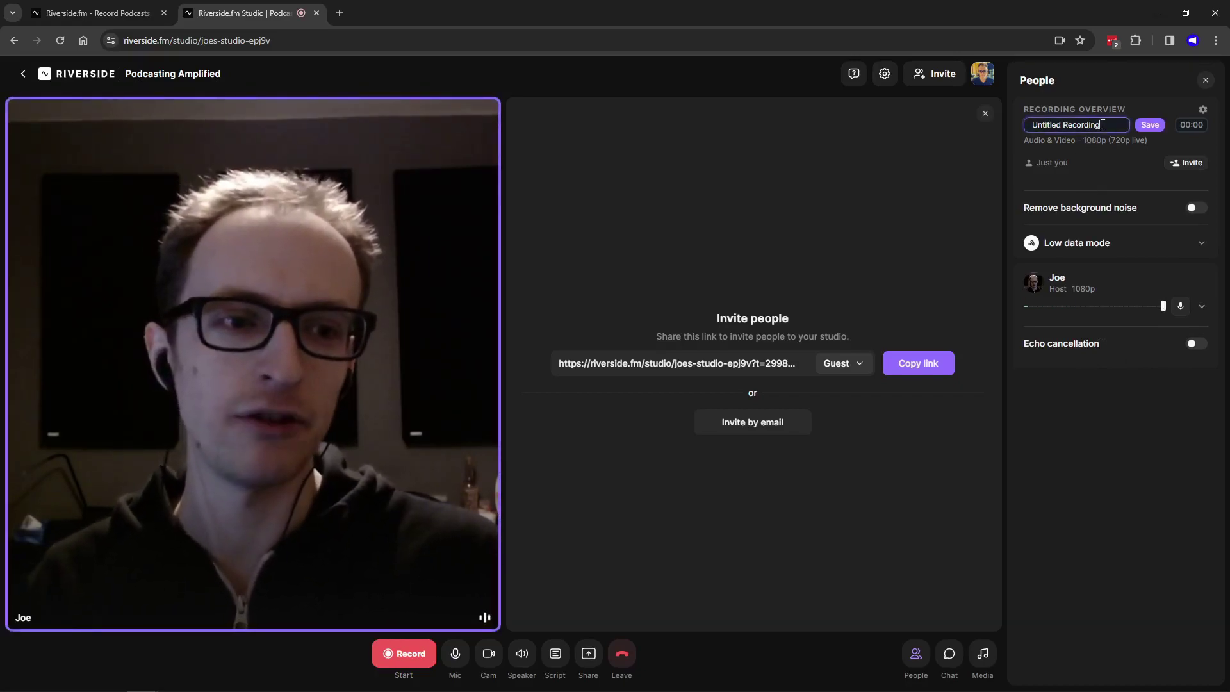
drag(1101, 125, 928, 119)
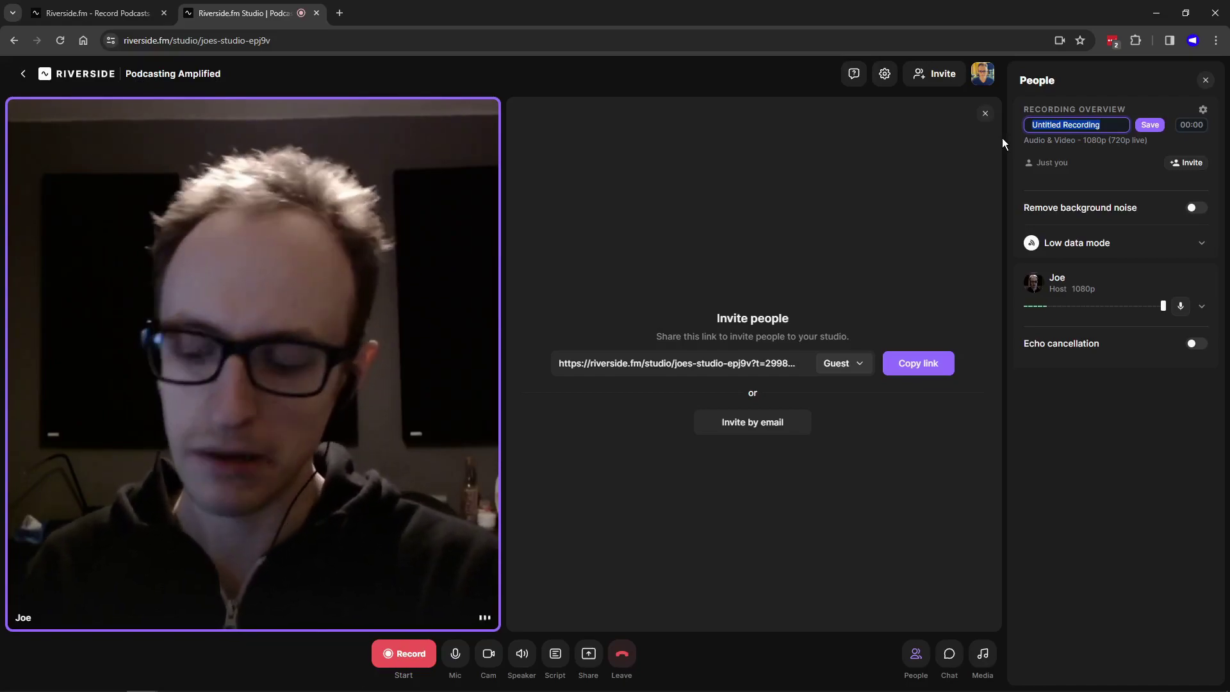
text(POD-030)
key(Return)
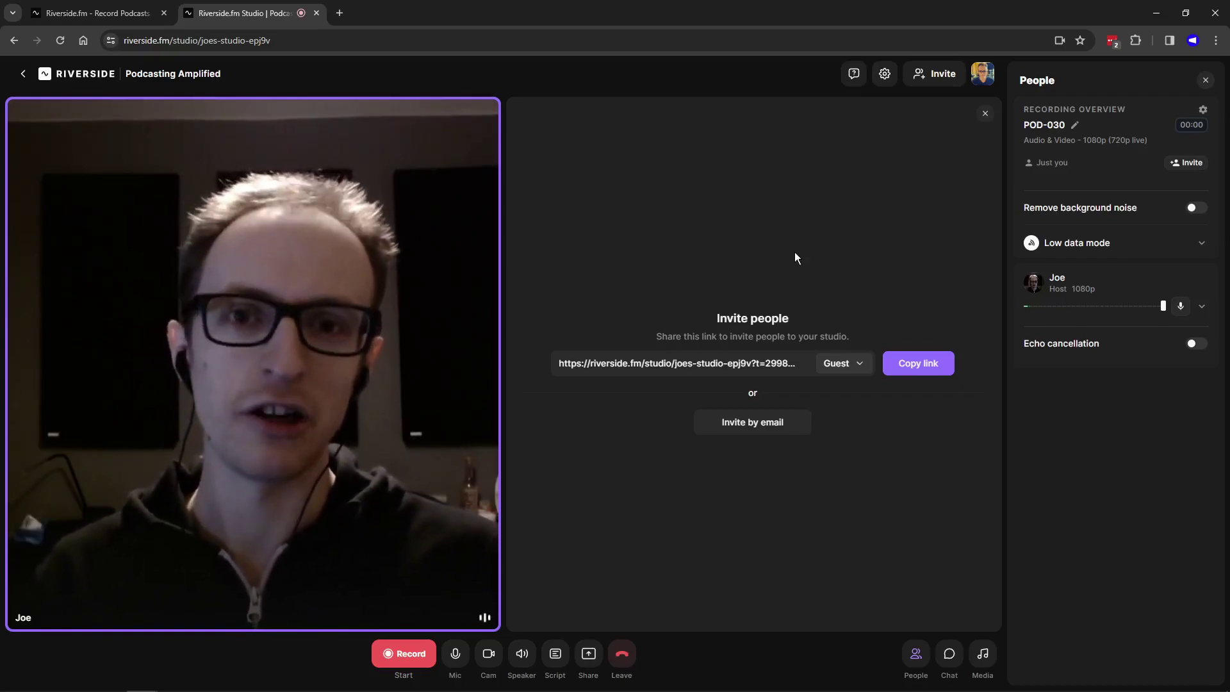
click(983, 656)
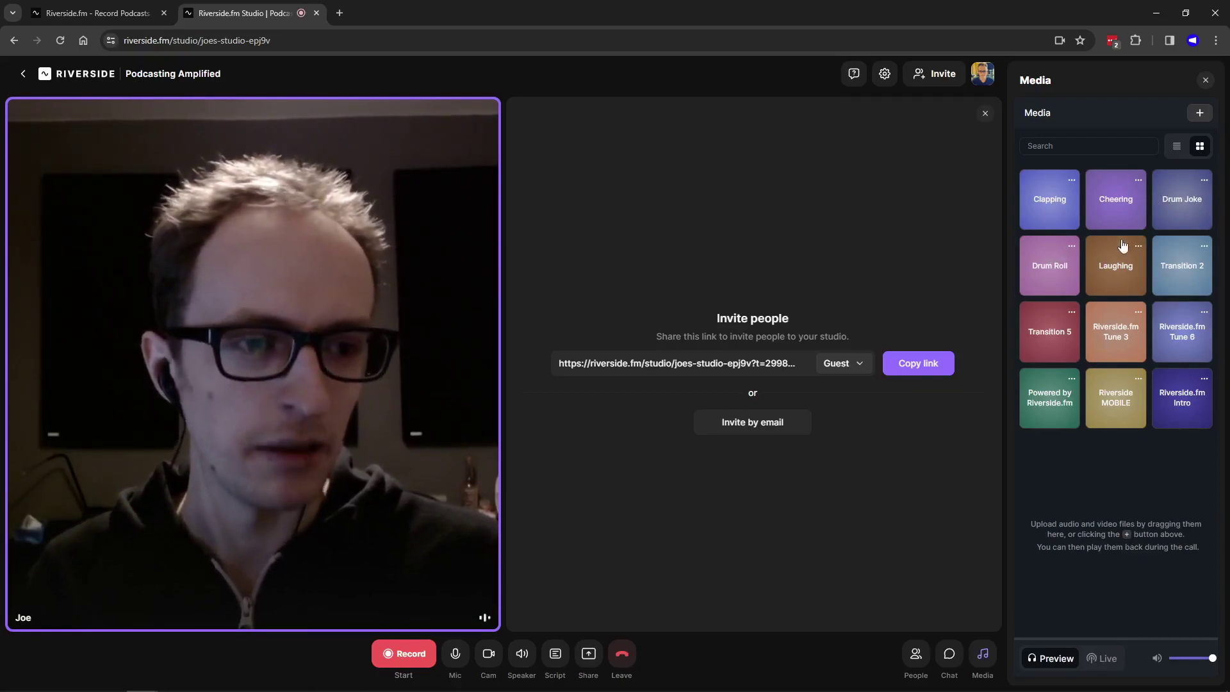
click(1199, 113)
drag(444, 9, 684, 86)
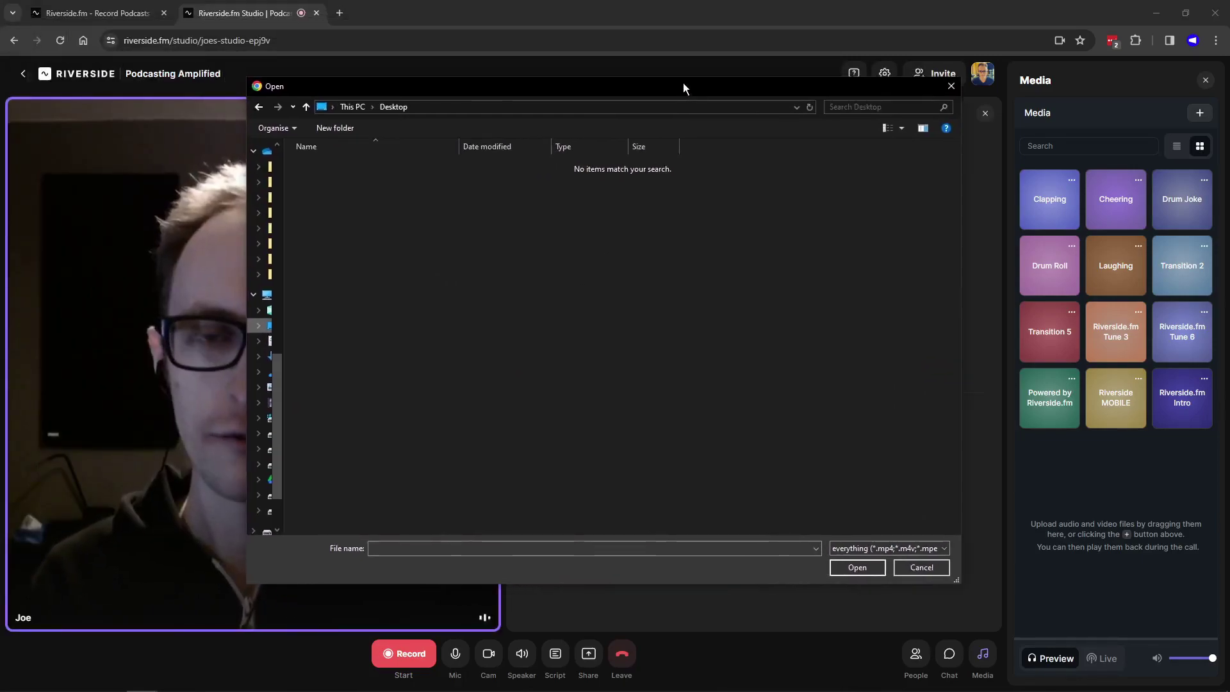
click(935, 567)
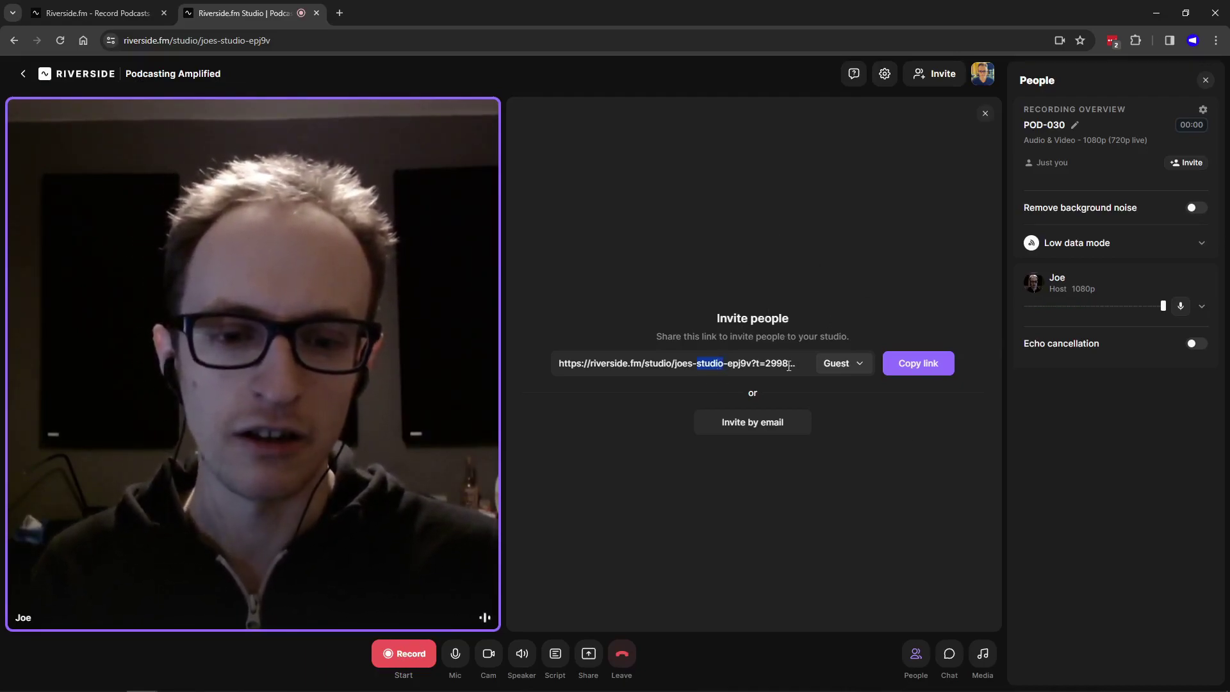
Step: Copy the Guest-role studio invite link for sharing
click(920, 364)
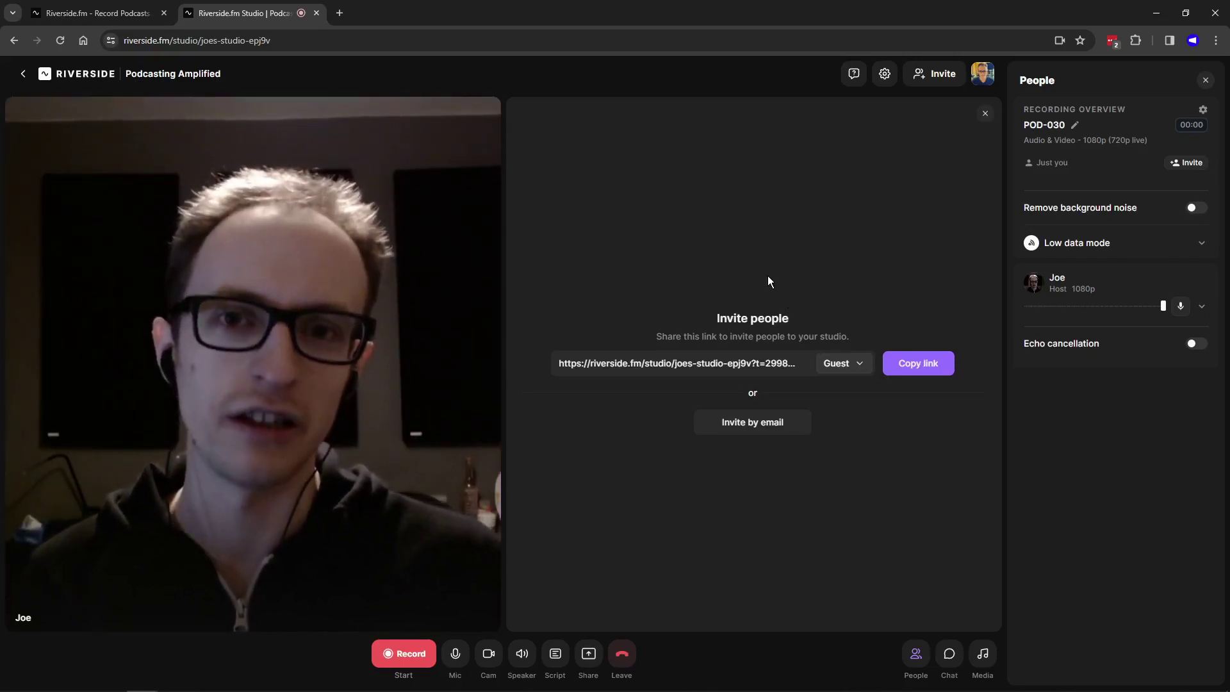
click(912, 371)
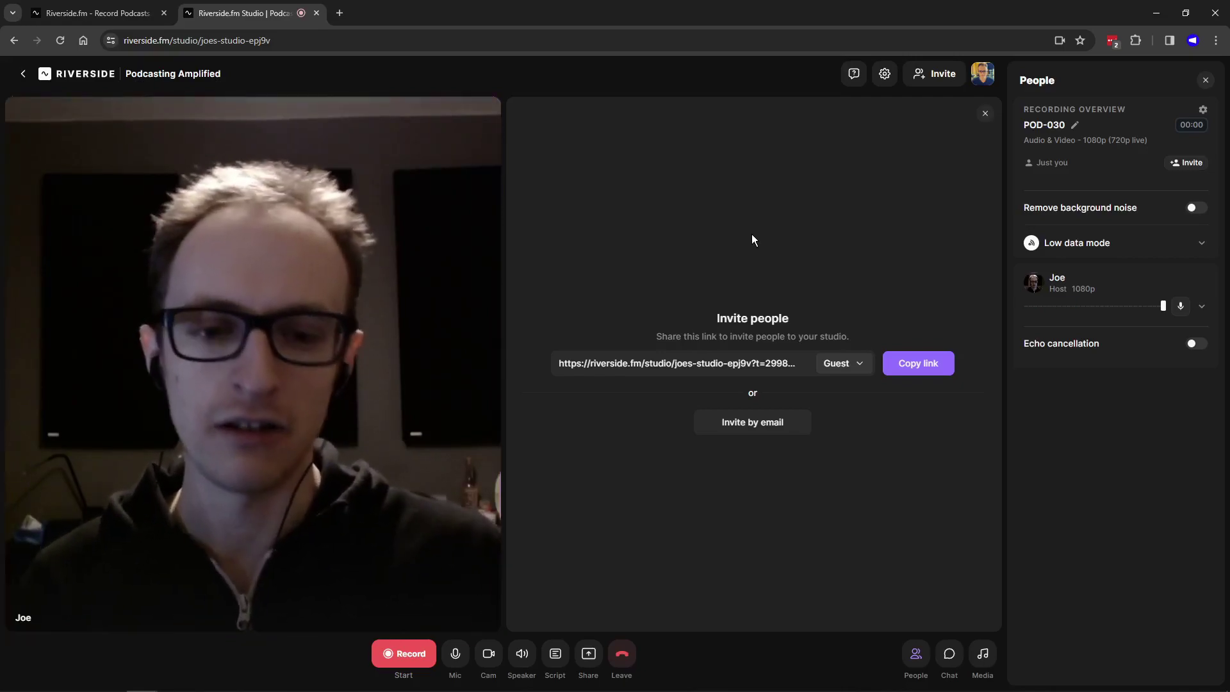
click(936, 366)
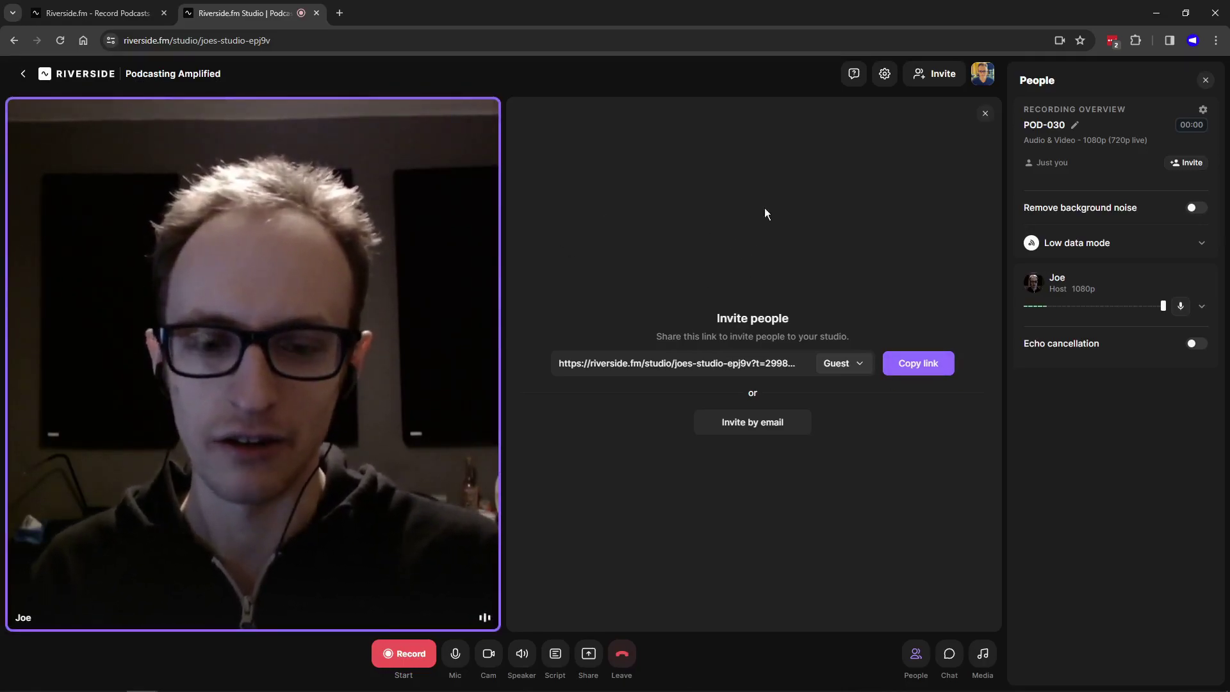
Step: Check the email-invite window keeps the Guest role, then close it
click(751, 425)
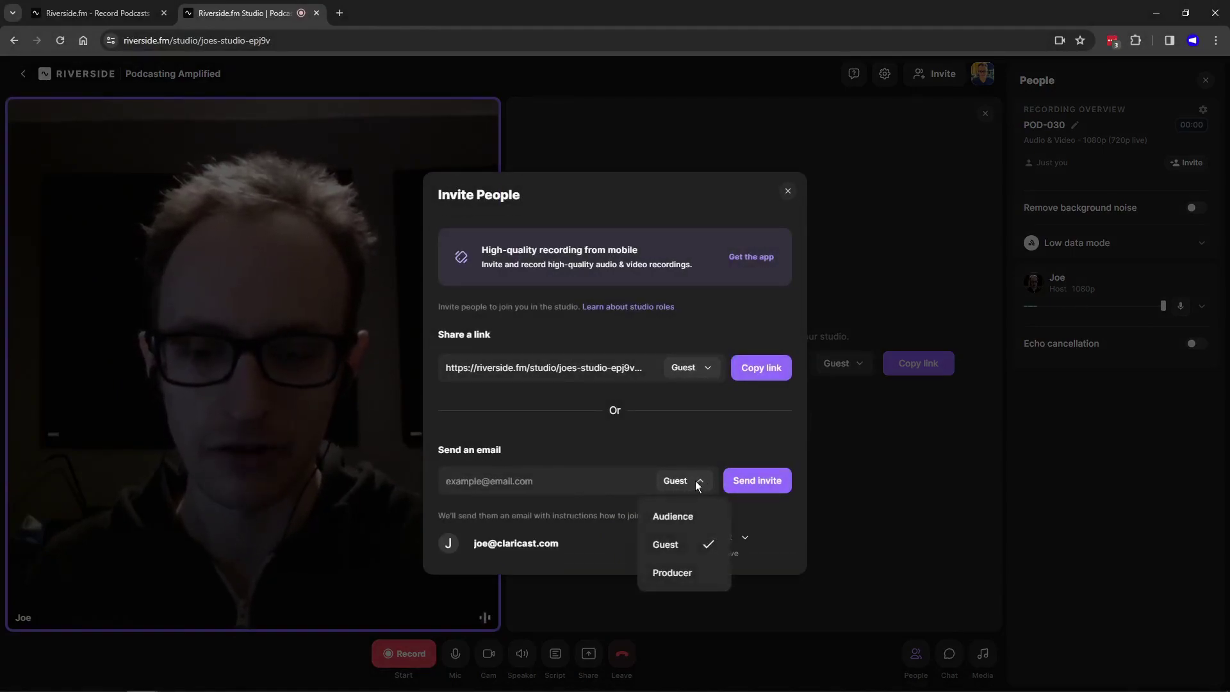
click(698, 548)
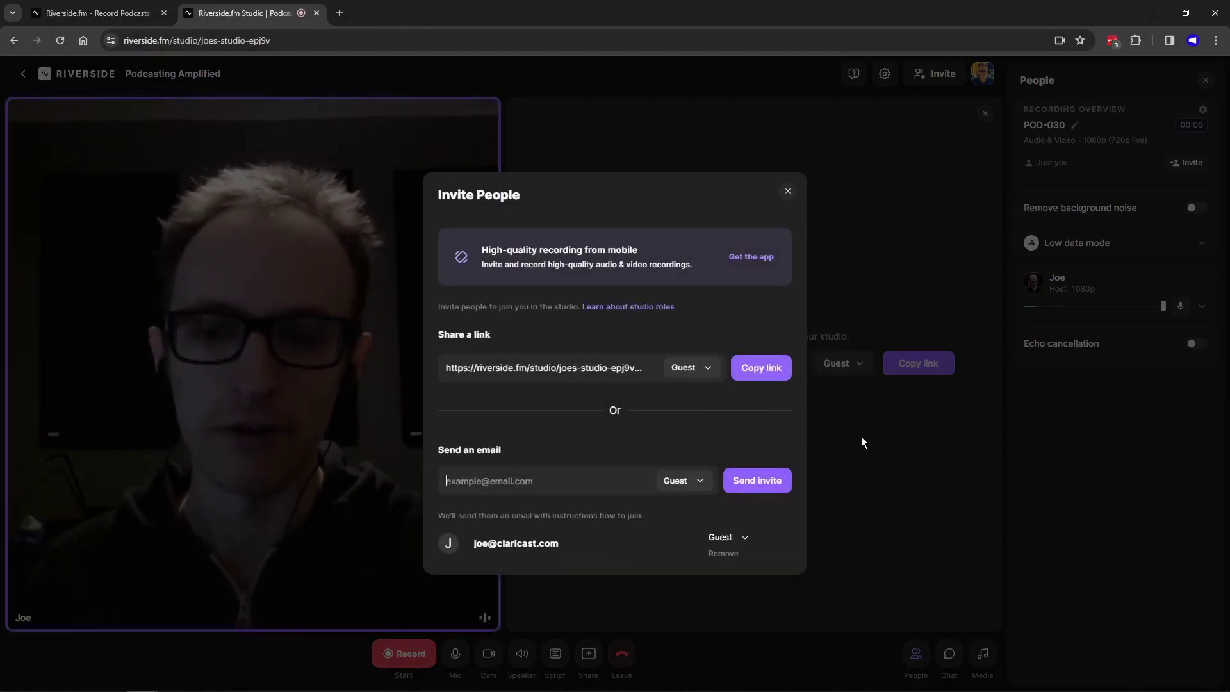
click(787, 192)
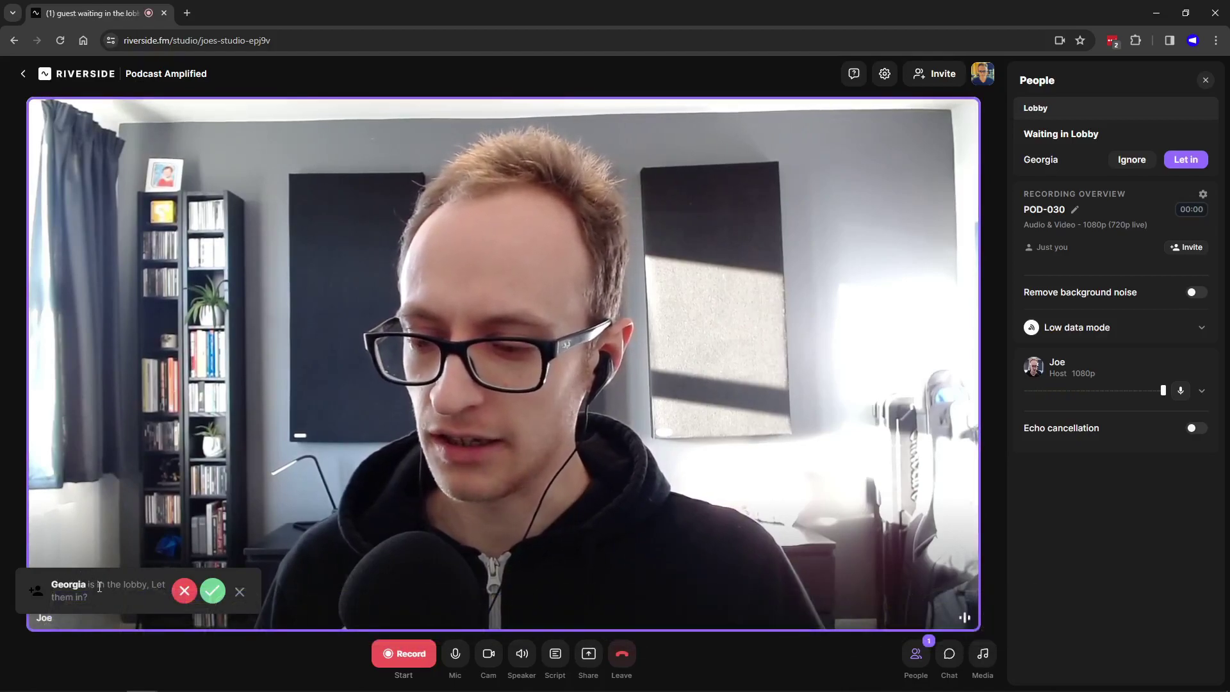
Step: Admit the waiting guest from the lobby into the POD-030 studio
click(213, 591)
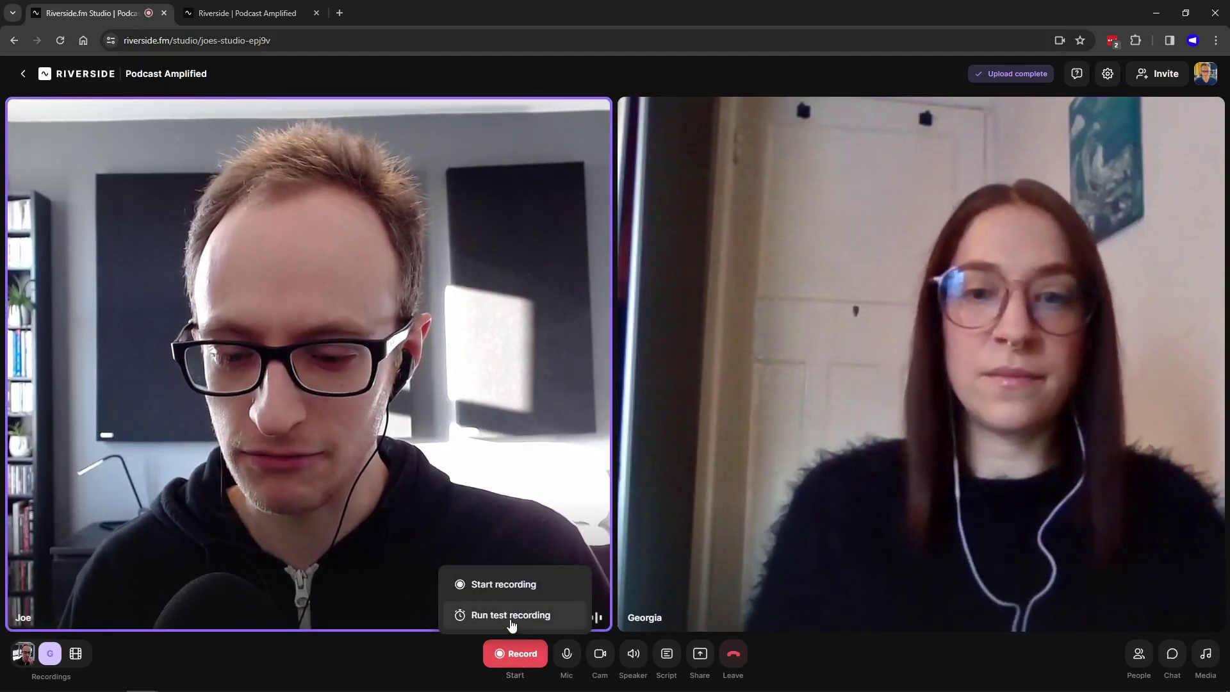
Step: Make a short test recording and play back the test clip
click(511, 619)
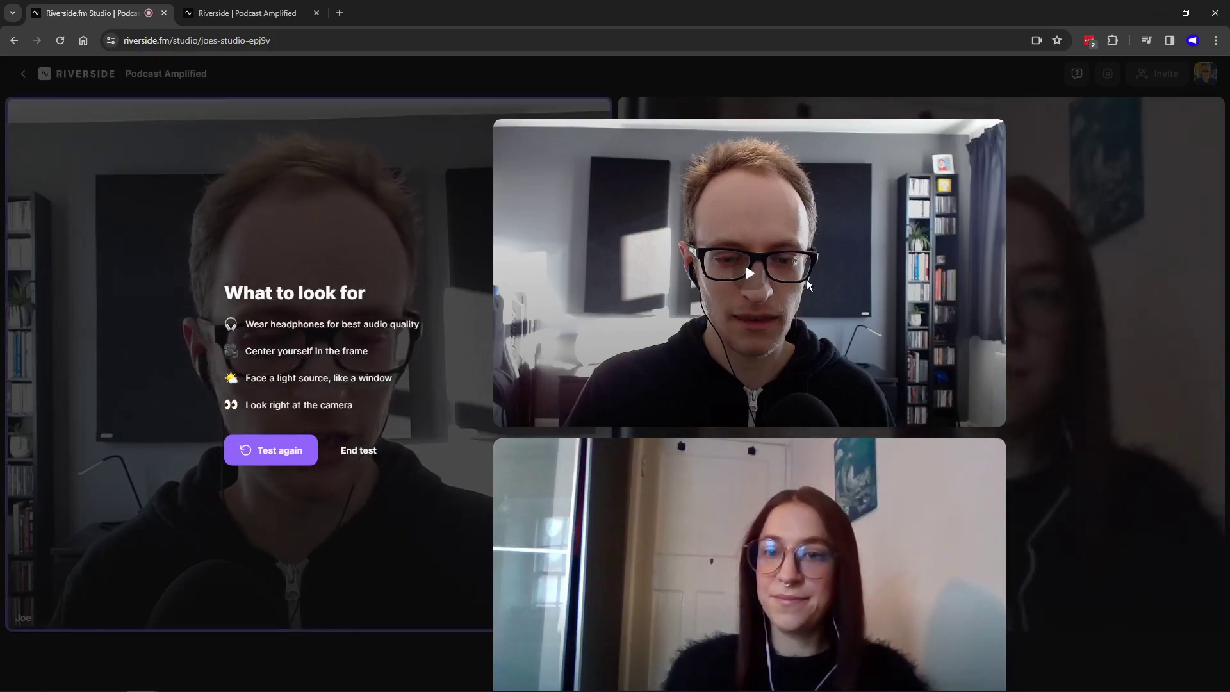
click(749, 273)
mouse_move(526, 656)
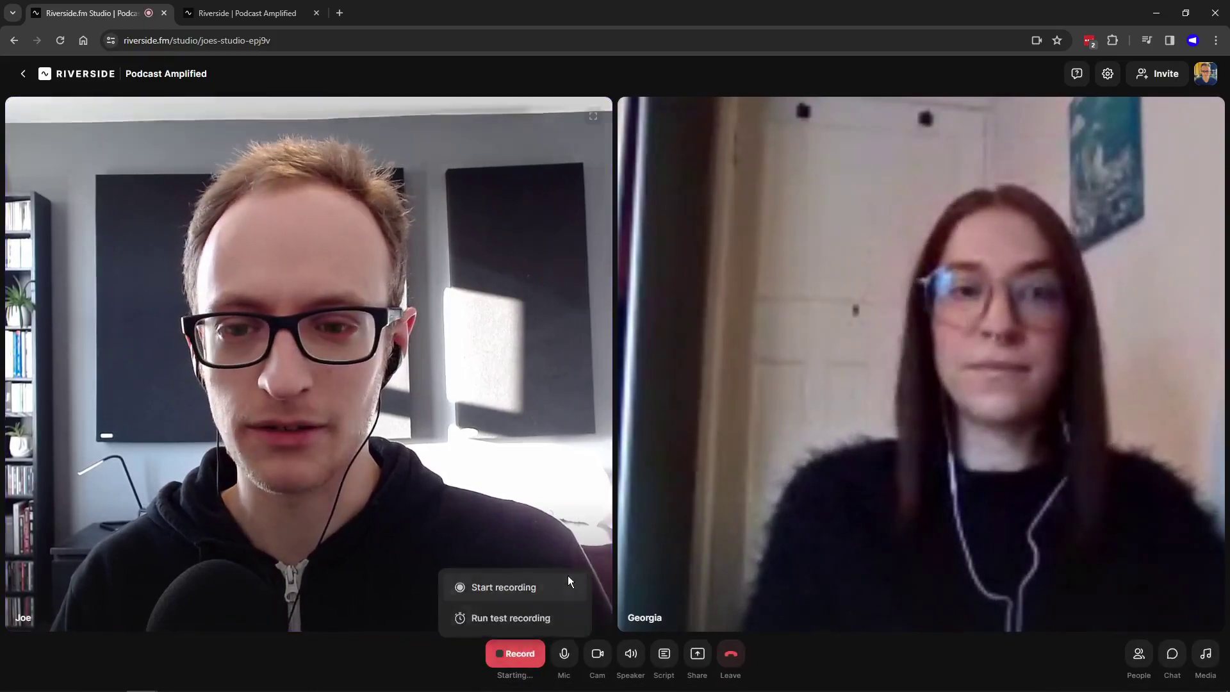
Step: Start recording the POD-030 session with host and guest on screen
click(567, 582)
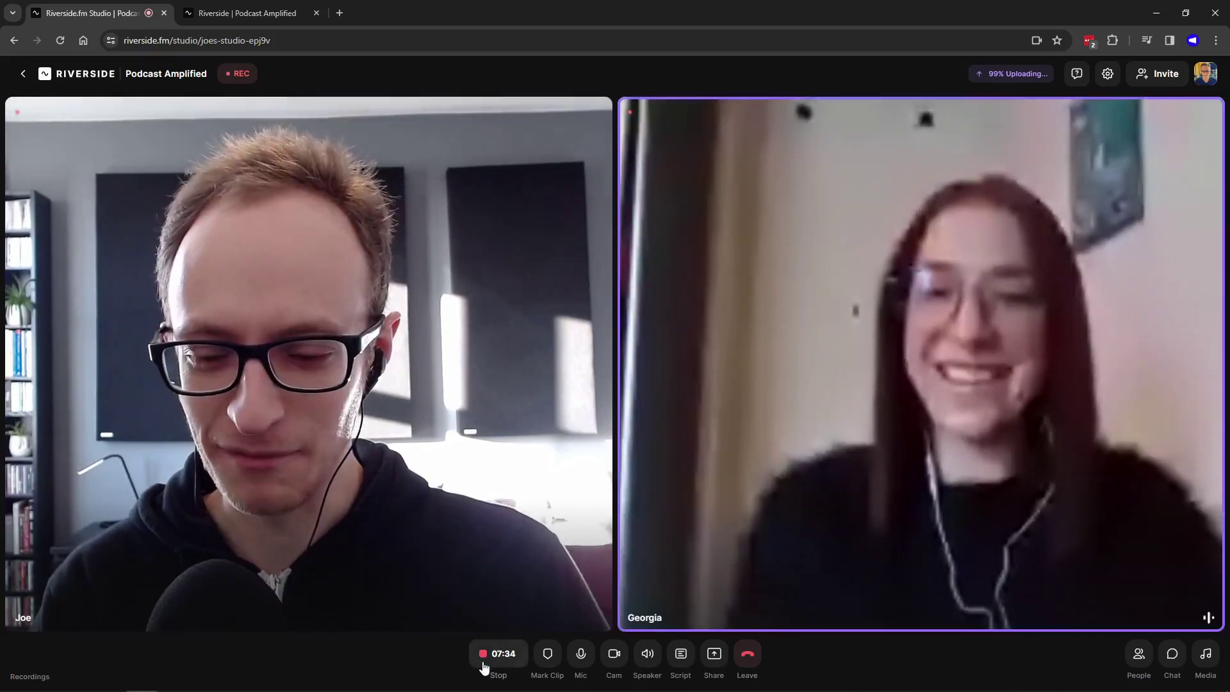
Step: Stop the recording and bring up the options for leaving the studio
click(482, 655)
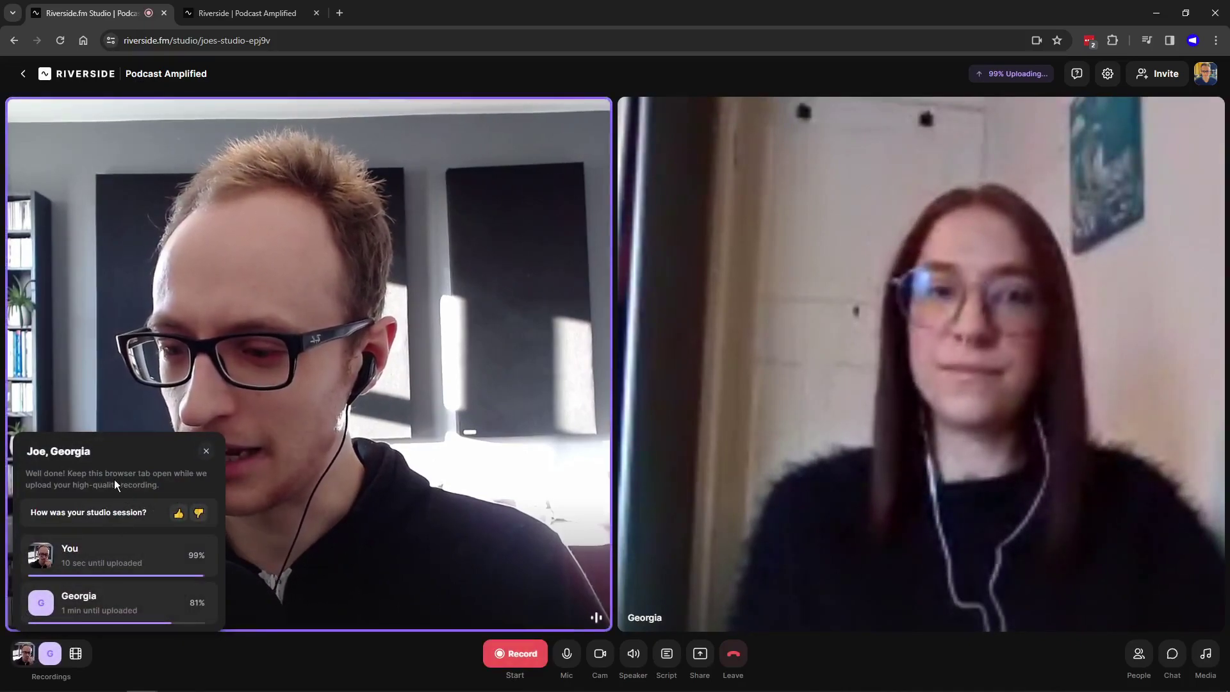
click(733, 653)
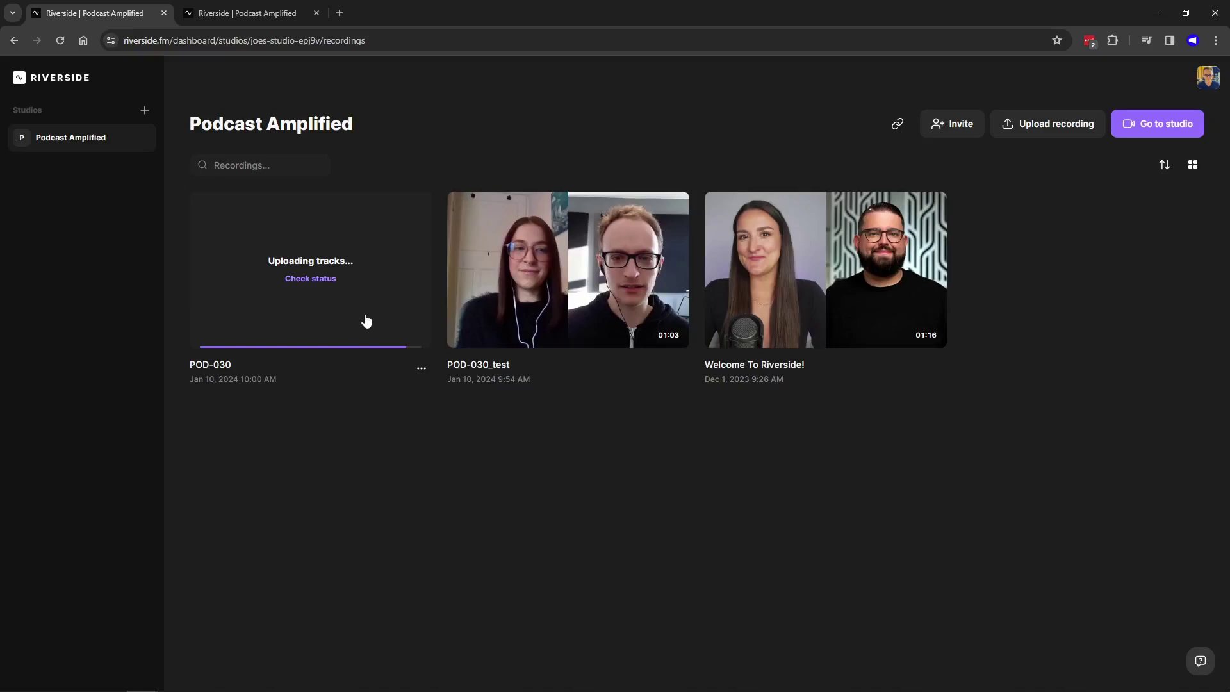
Step: Open the POD-030 recording page and view the host track's High quality download options
click(323, 279)
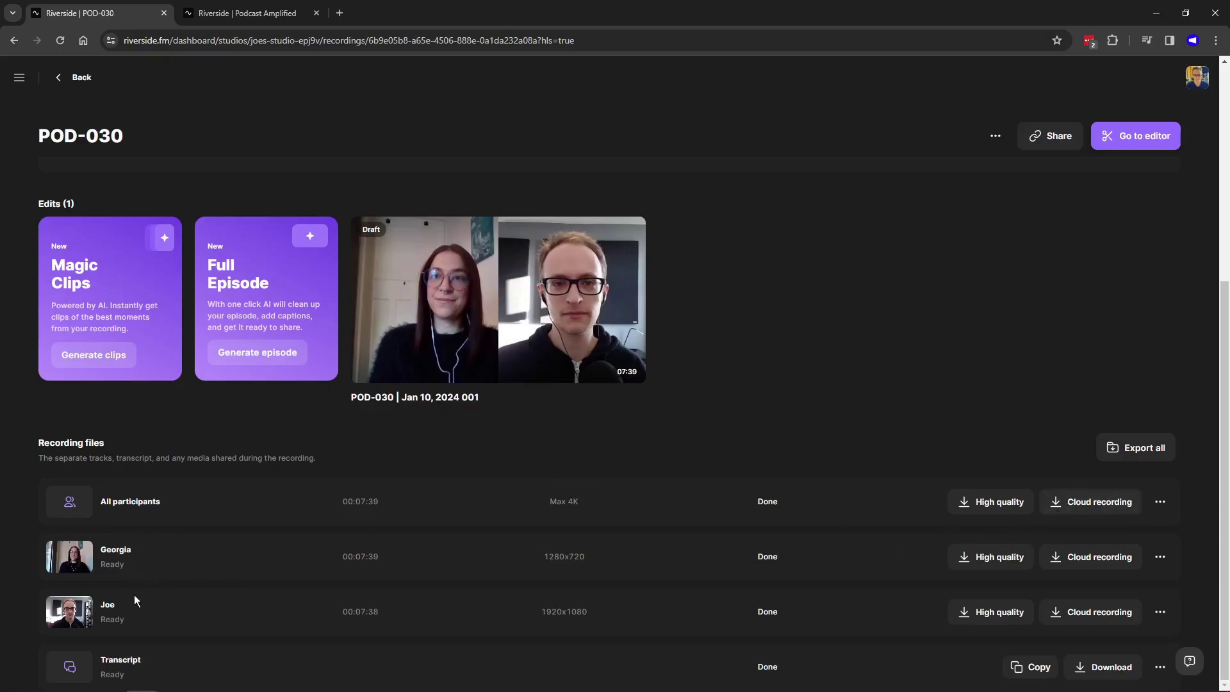
click(1000, 616)
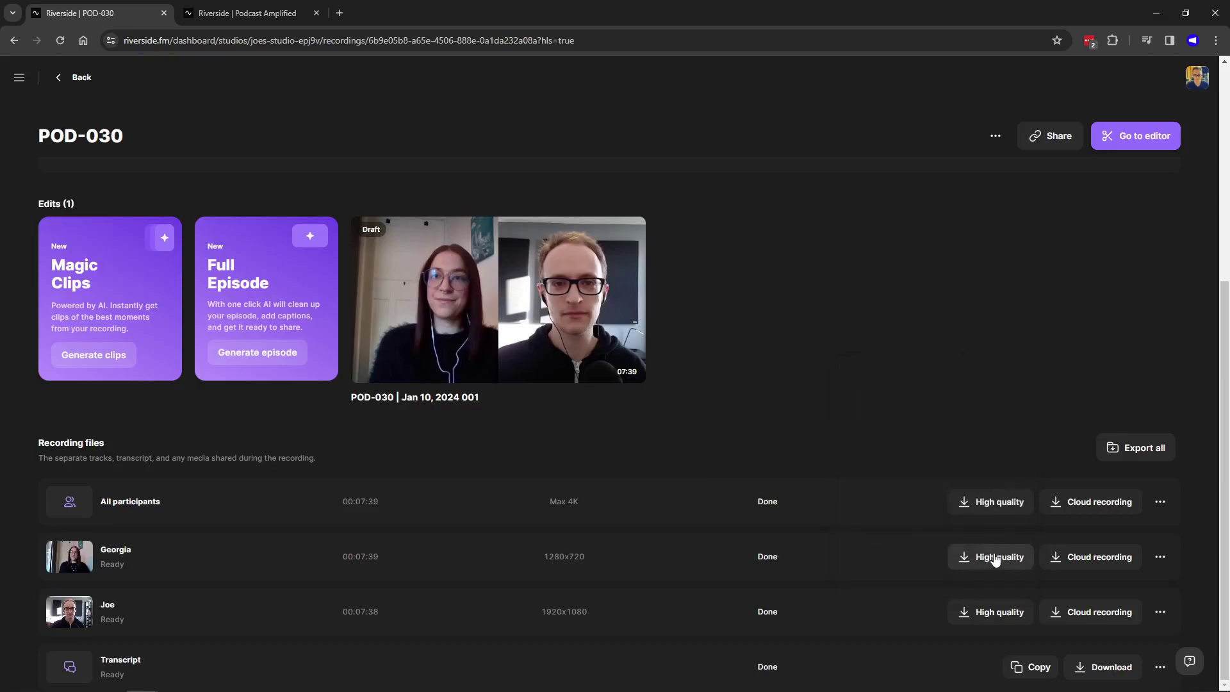
Step: Export all POD-030 files as one zip, then close the Export popup
click(1137, 454)
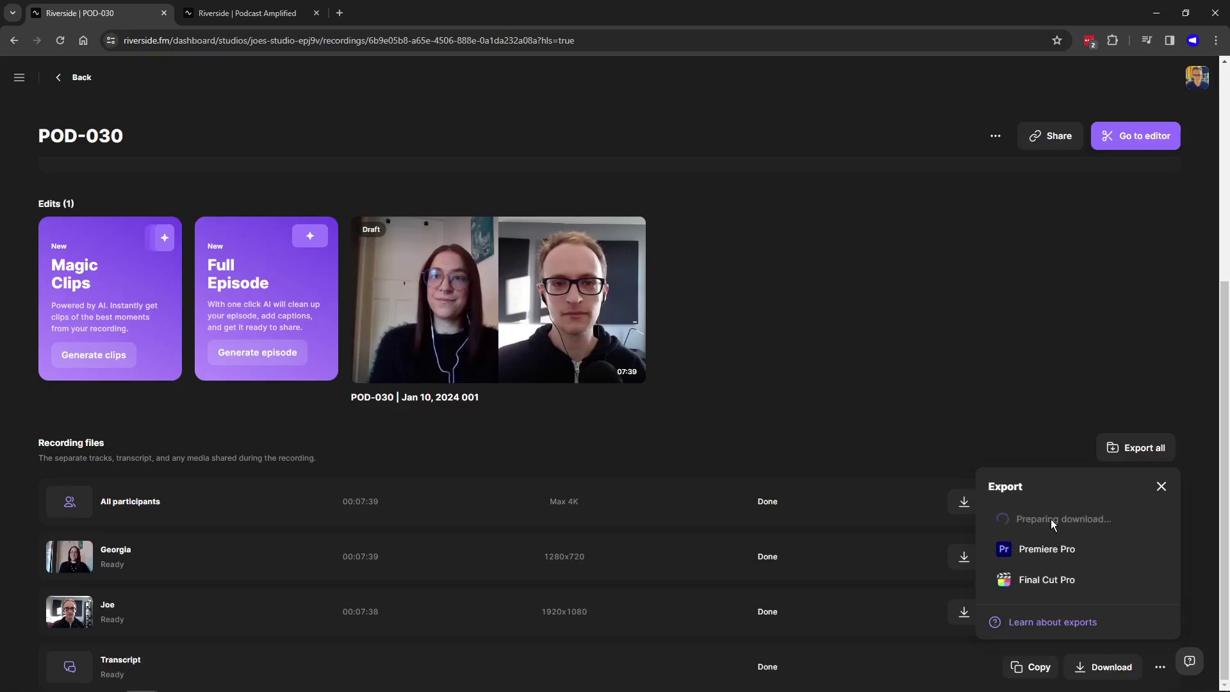
click(909, 353)
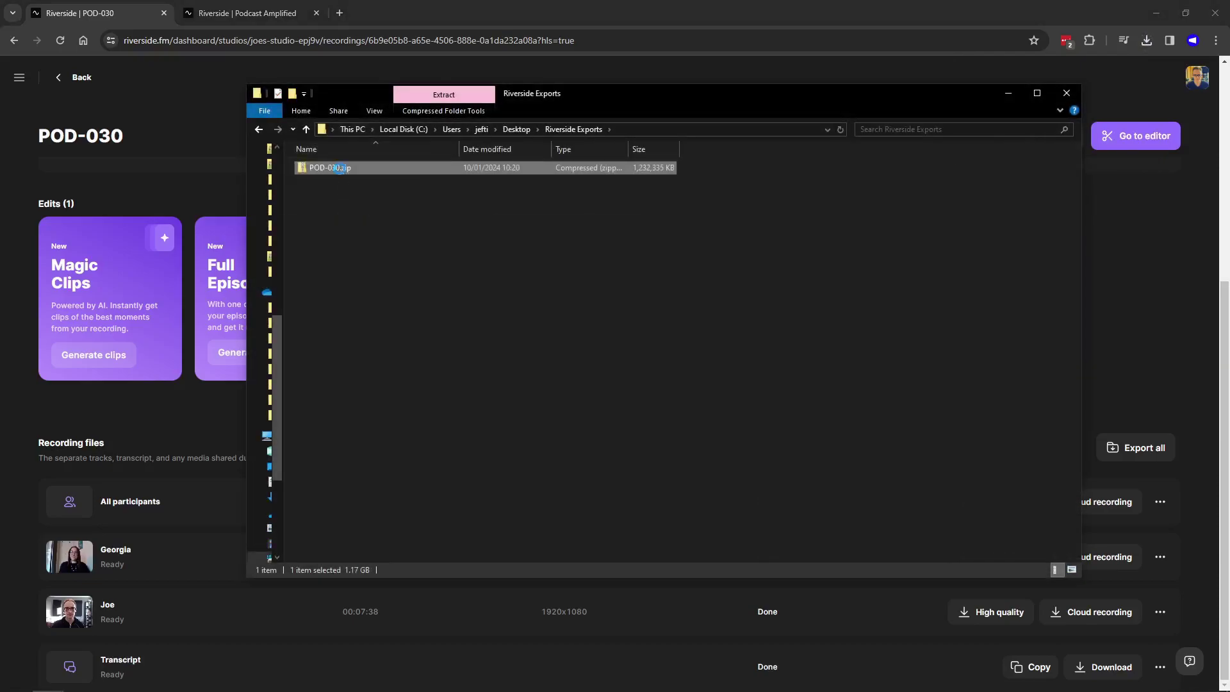
Step: Extract POD-030.zip and inspect the WAV and MP4 files in the host's track folder
right_click(340, 172)
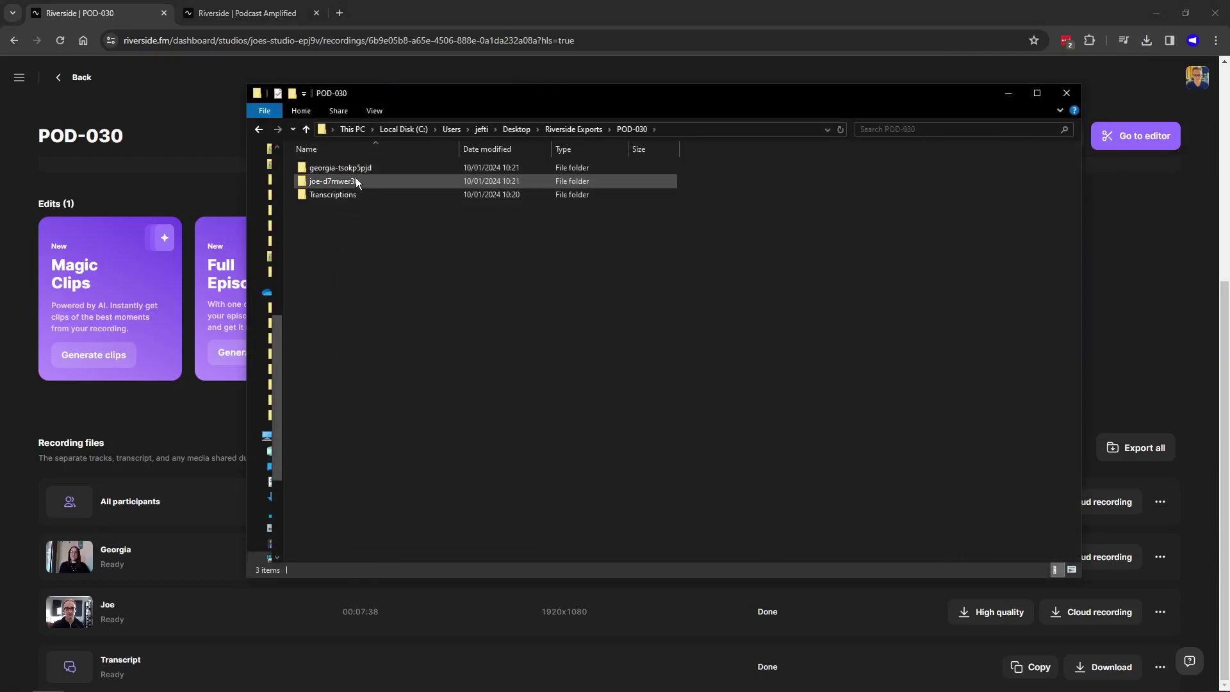
click(356, 182)
double_click(357, 182)
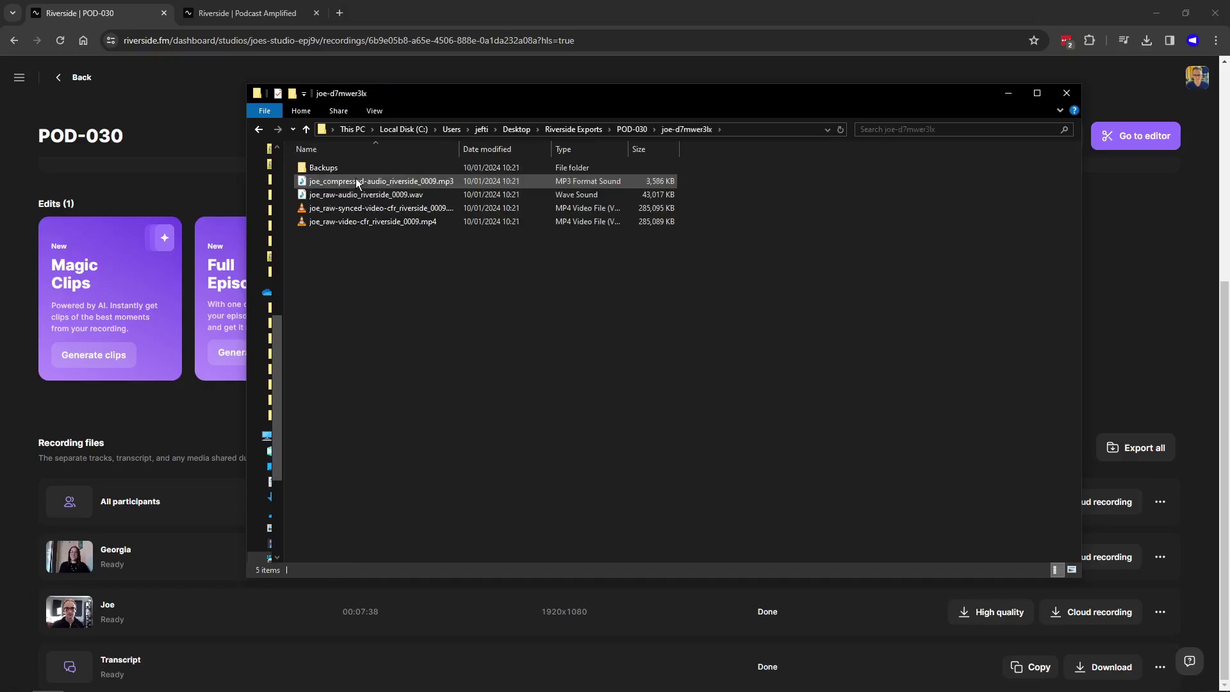
click(357, 194)
click(356, 222)
click(704, 218)
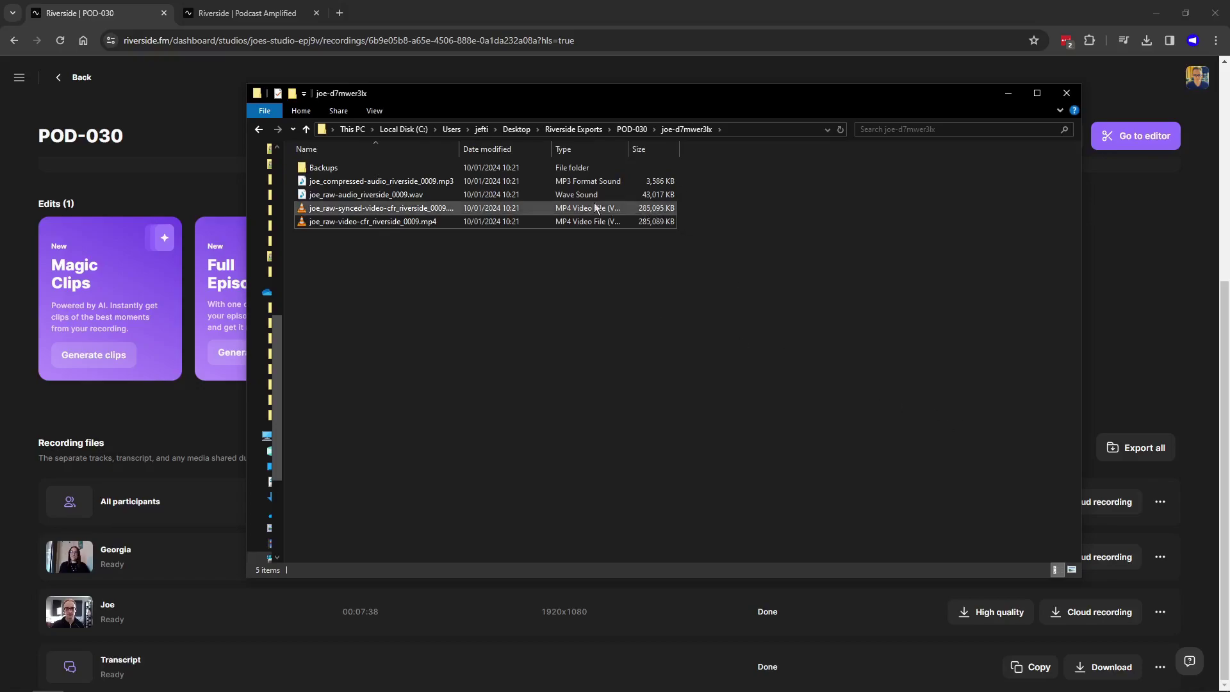
Step: Go back up to the POD-030 folder and open the Transcriptions folder
click(634, 125)
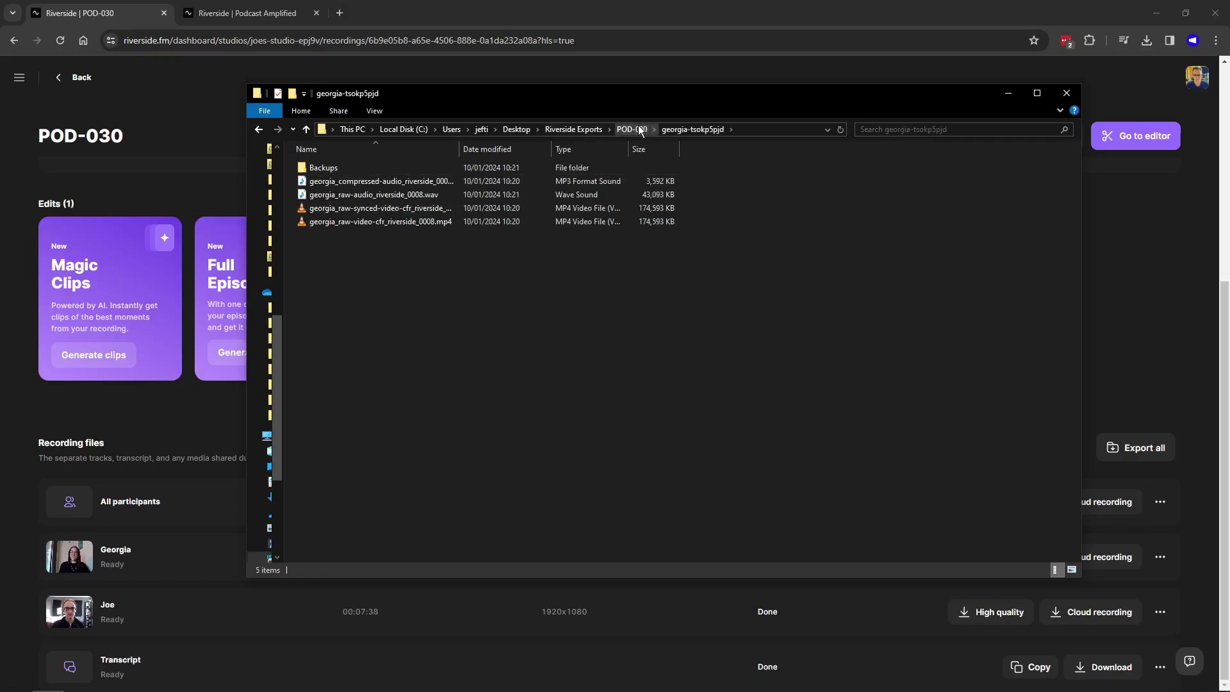
double_click(398, 196)
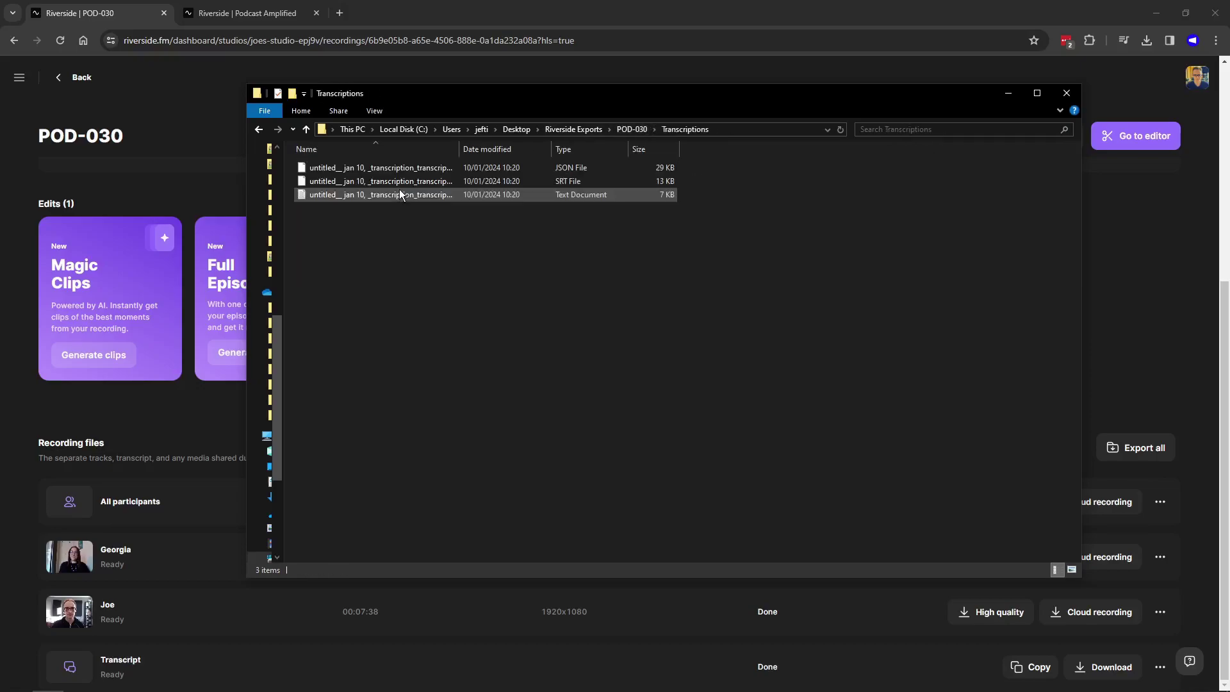